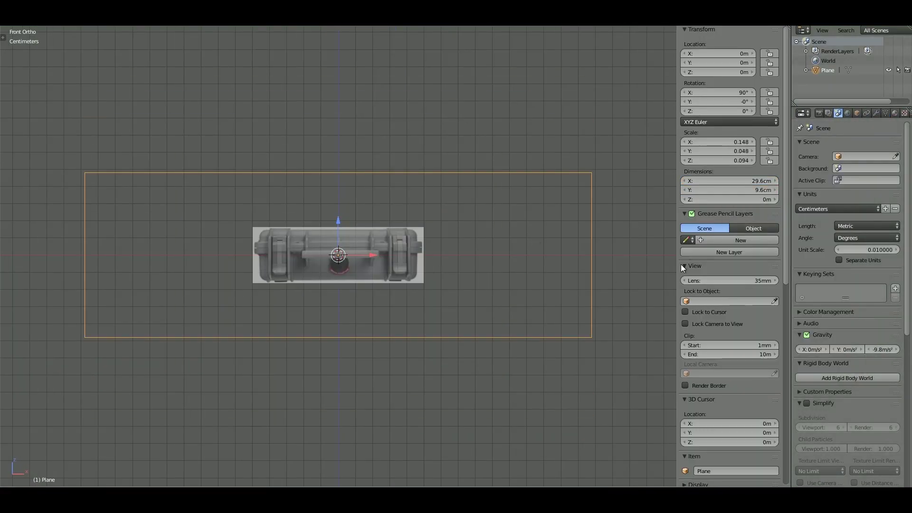
- Increase the background reference image Size so the front photo matches the case mesh
{"action": "scroll", "coordinate": [730, 285], "scroll_direction": "down", "scroll_amount": 10}
{"action": "left_click_drag", "start_coordinate": [753, 395], "coordinate": [775, 396]}
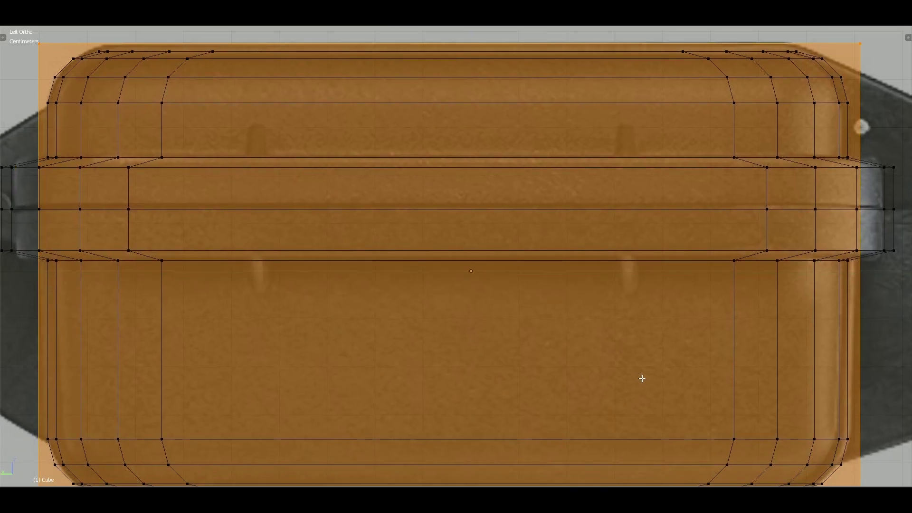
- Trace the reference in side view and build raised rim and latch ribs bridged into the body
{"action": "scroll", "coordinate": [642, 378], "scroll_direction": "down", "scroll_amount": 1}
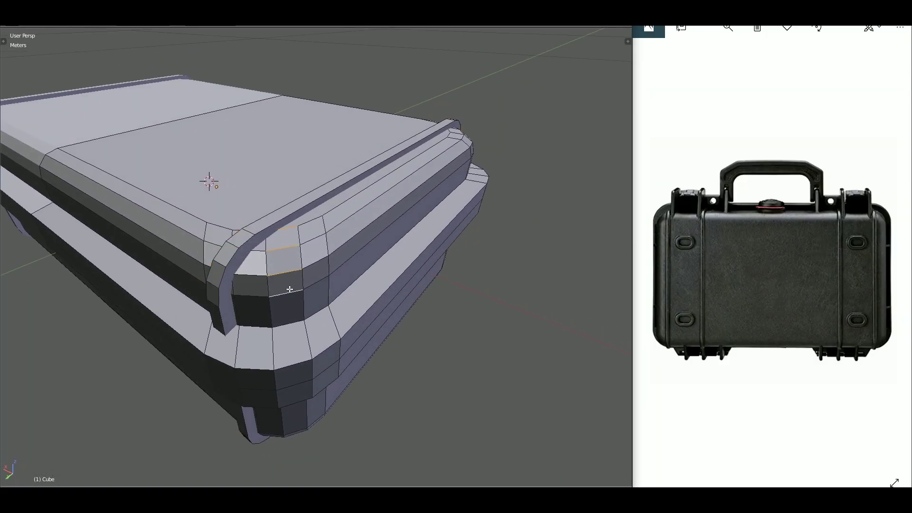
{"action": "key", "text": "ctrl+KP_1"}
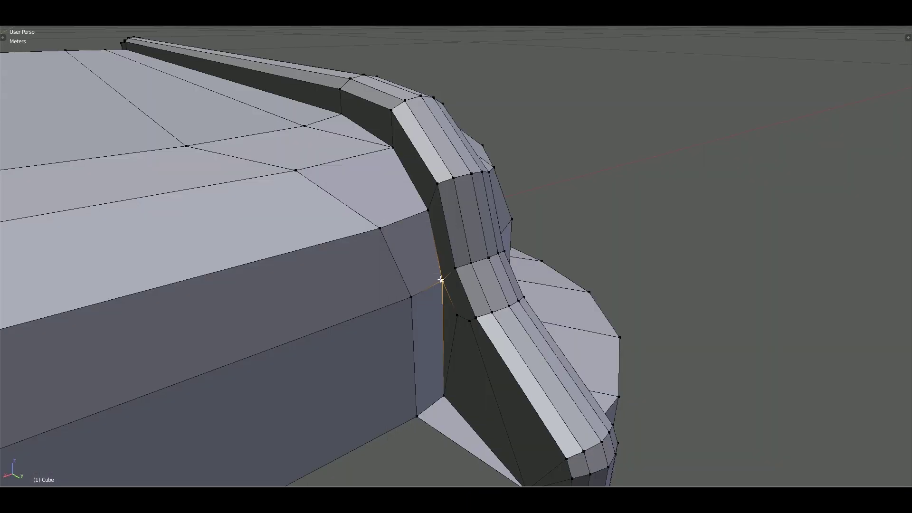
{"action": "key", "text": "w"}
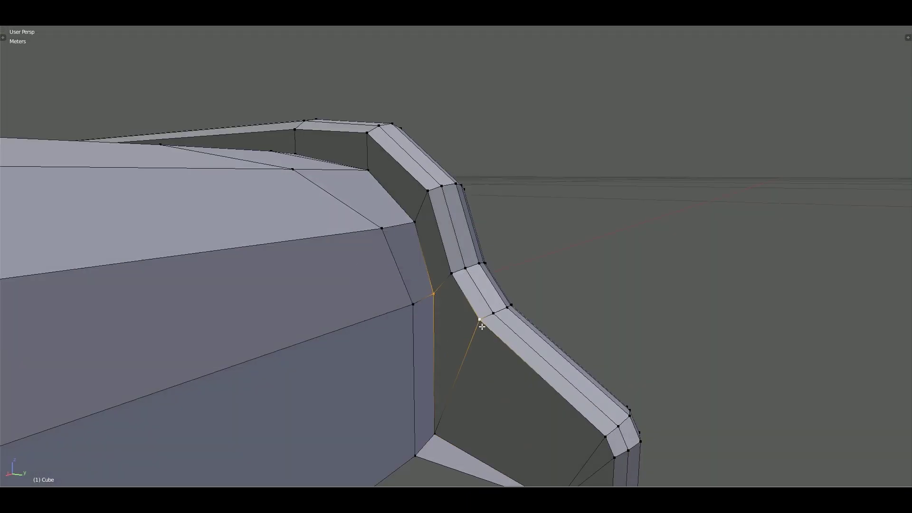
{"action": "middle_click_drag", "start_coordinate": [482, 327], "coordinate": [593, 325]}
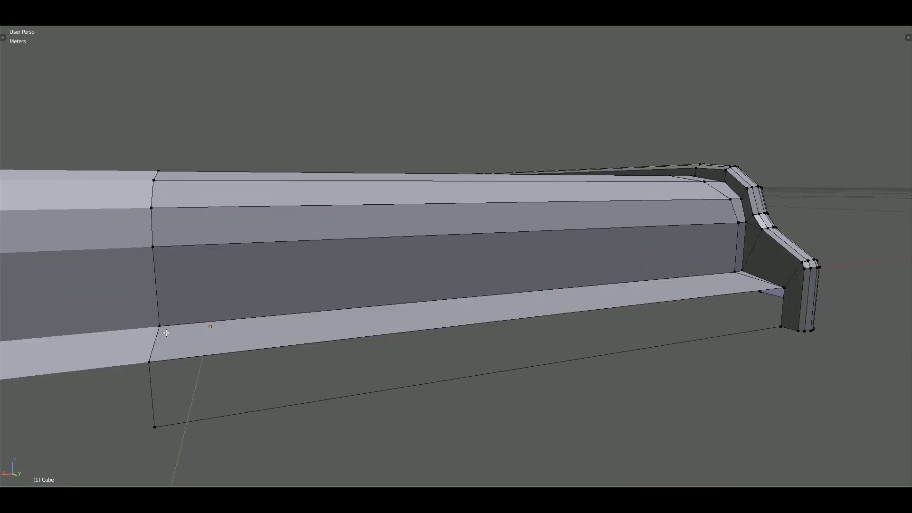
{"action": "middle_click_drag", "start_coordinate": [166, 333], "coordinate": [413, 299]}
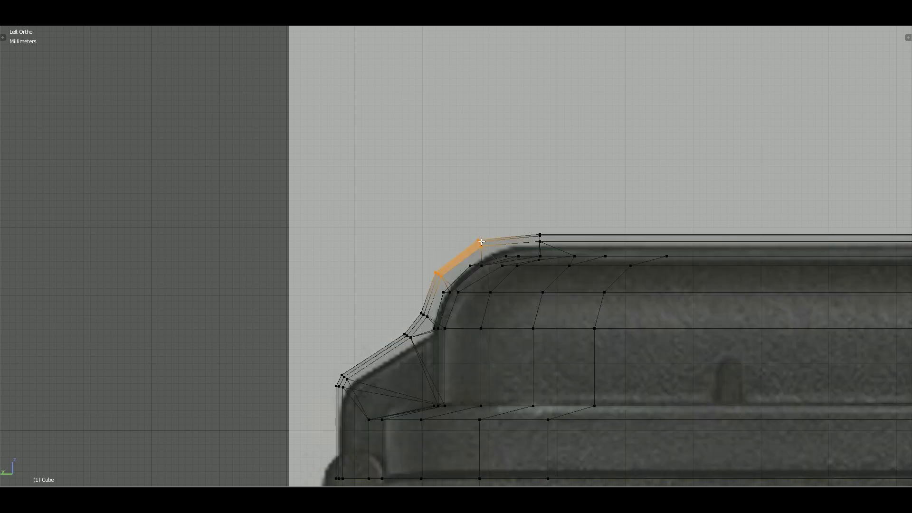
{"action": "key", "text": "a"}
{"action": "scroll", "coordinate": [446, 287], "scroll_direction": "up", "scroll_amount": 2}
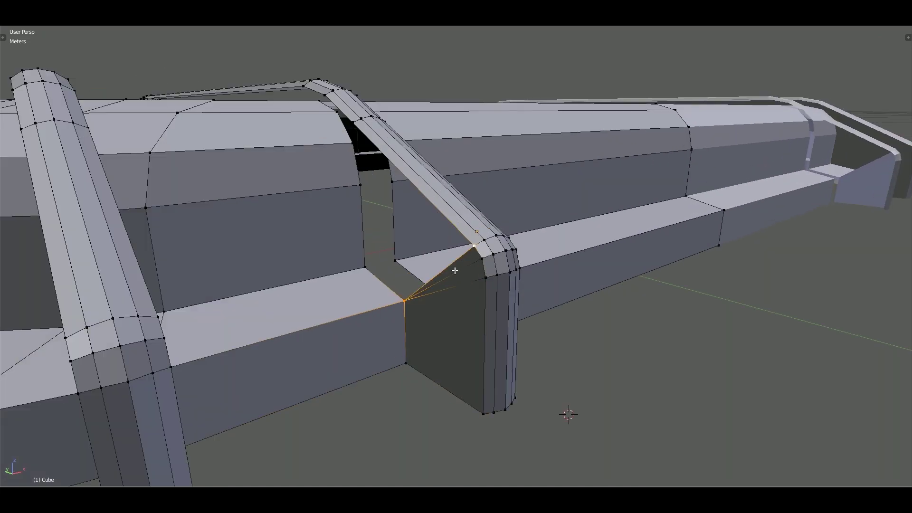
- Reposition the two selected notch vertices along one axis in side view and inspect the notch
{"action": "key", "text": "KP_3"}
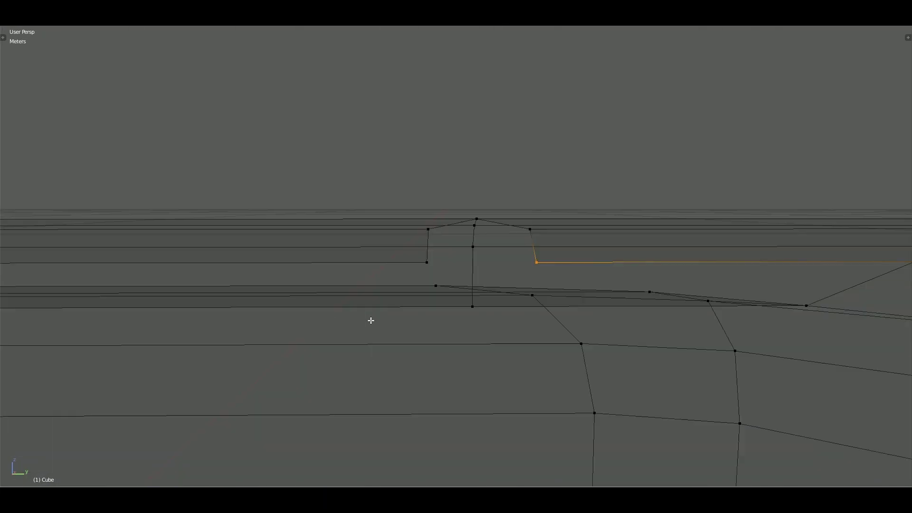
{"action": "key", "text": "KP_3"}
{"action": "key", "text": "s"}
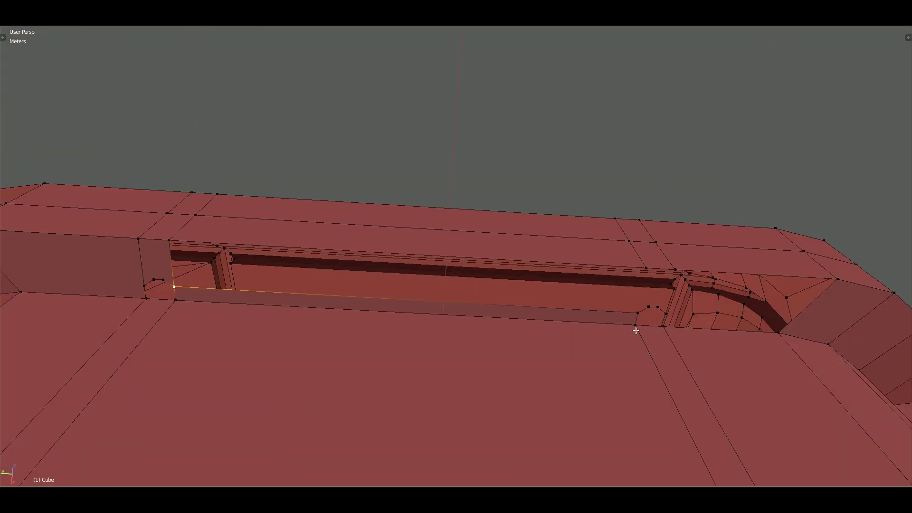
{"action": "middle_click_drag", "start_coordinate": [544, 318], "coordinate": [619, 270]}
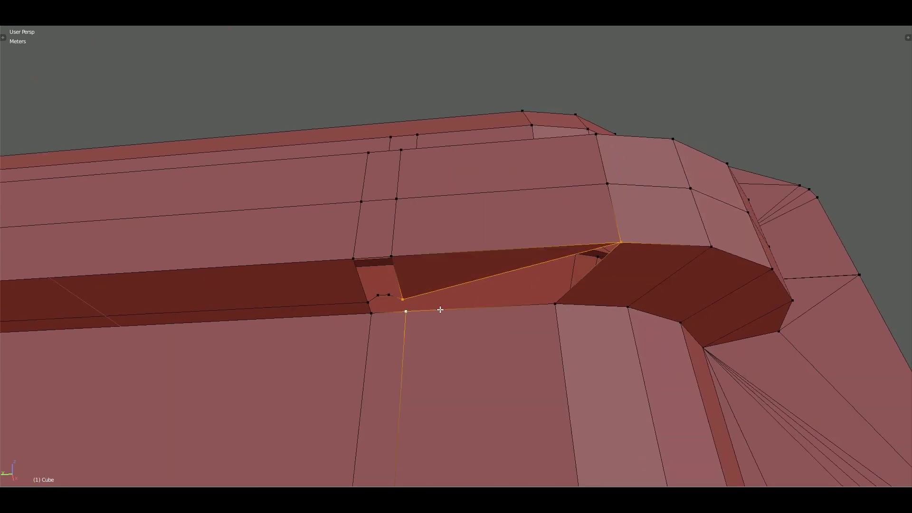
{"action": "mouse_move", "coordinate": [440, 310]}
{"action": "middle_mouse_down"}
{"action": "mouse_move", "coordinate": [480, 269]}
{"action": "mouse_move", "coordinate": [469, 259]}
{"action": "mouse_move", "coordinate": [401, 245]}
{"action": "mouse_move", "coordinate": [275, 248]}
{"action": "mouse_move", "coordinate": [318, 287]}
{"action": "mouse_move", "coordinate": [430, 267]}
{"action": "mouse_move", "coordinate": [515, 306]}
{"action": "mouse_move", "coordinate": [329, 248]}
{"action": "mouse_move", "coordinate": [303, 221]}
{"action": "middle_mouse_up"}
{"action": "scroll", "coordinate": [475, 285], "scroll_direction": "up", "scroll_amount": 3}
{"action": "scroll", "coordinate": [431, 304], "scroll_direction": "down", "scroll_amount": 5}
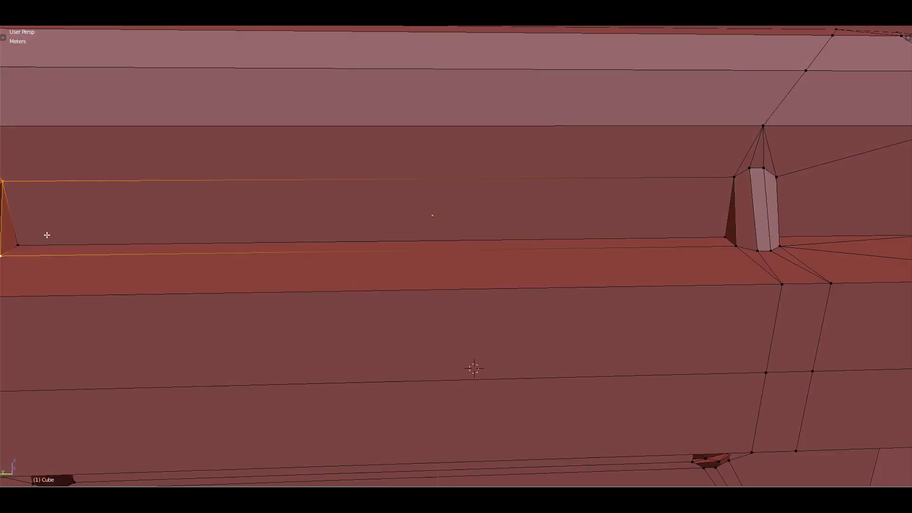
{"action": "mouse_move", "coordinate": [47, 235]}
{"action": "middle_mouse_down"}
{"action": "mouse_move", "coordinate": [441, 260]}
{"action": "mouse_move", "coordinate": [428, 143]}
{"action": "mouse_move", "coordinate": [452, 210]}
{"action": "mouse_move", "coordinate": [630, 185]}
{"action": "middle_mouse_up"}
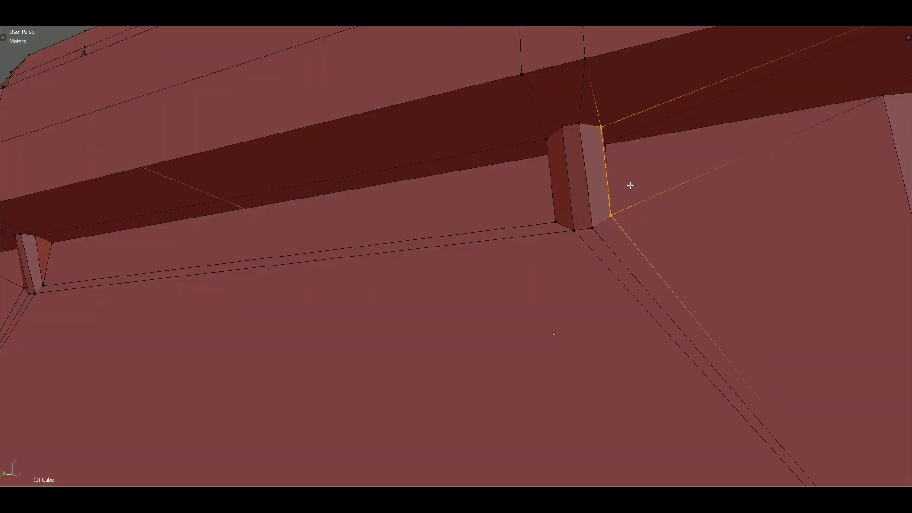
- Check the whole case, then zoom in on the selected notch edge from a low angle
{"action": "key", "text": "Tab"}
{"action": "key", "text": "Home"}
{"action": "key", "text": "Tab"}
{"action": "key", "text": "KP_Decimal"}
{"action": "mouse_move", "coordinate": [504, 179]}
{"action": "middle_mouse_down"}
{"action": "mouse_move", "coordinate": [464, 177]}
{"action": "mouse_move", "coordinate": [526, 305]}
{"action": "mouse_move", "coordinate": [478, 339]}
{"action": "middle_mouse_up"}
- Select the whole half-shell and inspect it from top and bottom views
{"action": "key", "text": "Home"}
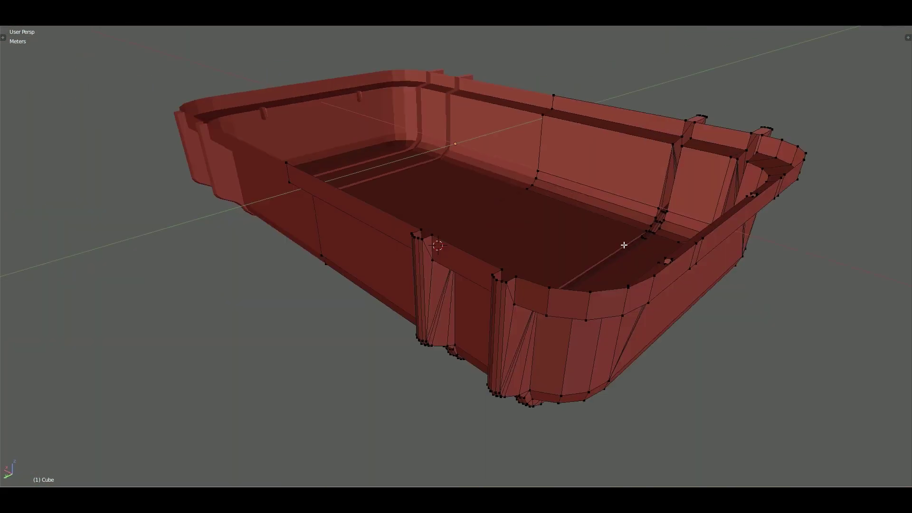
{"action": "key", "text": "KP_Decimal"}
{"action": "key", "text": "Home"}
{"action": "key", "text": "a"}
{"action": "key", "text": "KP_7"}
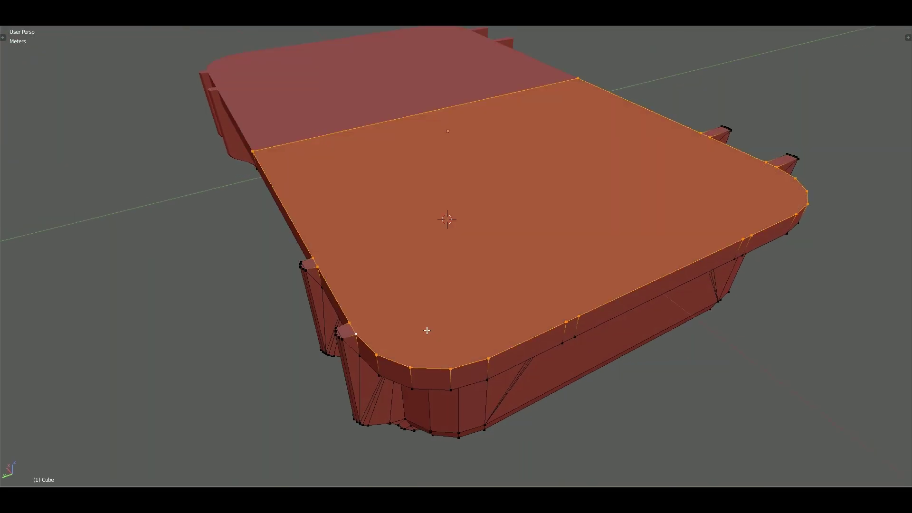
{"action": "middle_click_drag", "start_coordinate": [497, 396], "coordinate": [411, 274]}
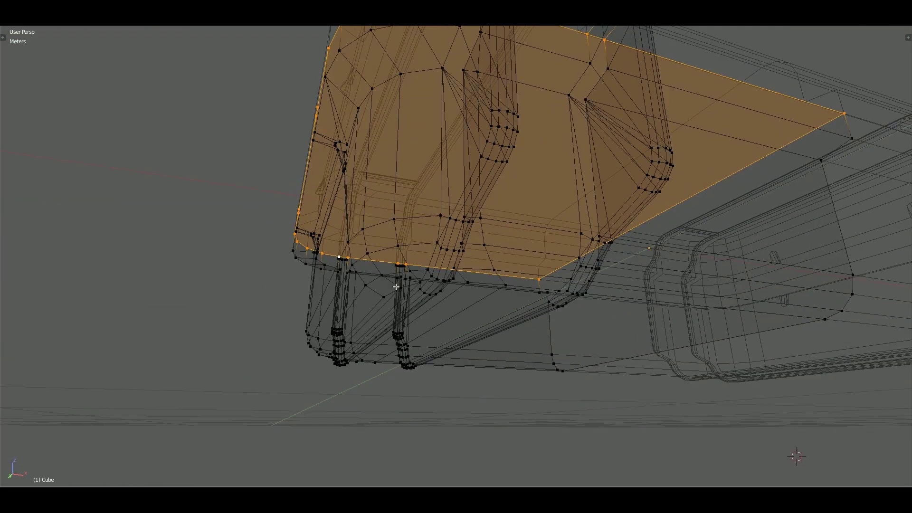
{"action": "key", "text": "ctrl+KP_7"}
{"action": "scroll", "coordinate": [513, 299], "scroll_direction": "down", "scroll_amount": 4}
{"action": "mouse_move", "coordinate": [514, 300]}
{"action": "middle_mouse_down"}
{"action": "mouse_move", "coordinate": [494, 271]}
{"action": "mouse_move", "coordinate": [354, 253]}
{"action": "middle_mouse_up"}
{"action": "key", "text": "KP_7"}
{"action": "scroll", "coordinate": [475, 153], "scroll_direction": "up", "scroll_amount": 4}
- Adjust the rim-corner vertices in top view and check the corner in perspective
{"action": "left_click", "coordinate": [548, 187]}
{"action": "key", "text": "Tab"}
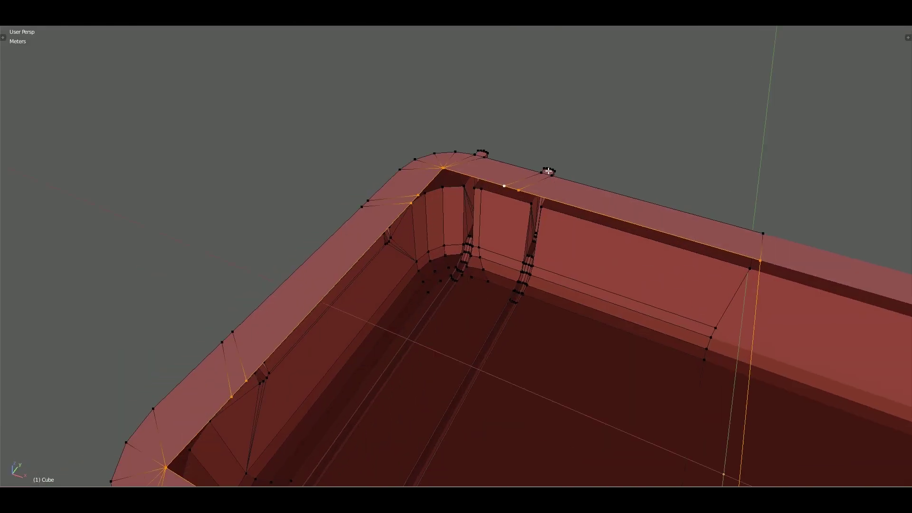
{"action": "middle_click_drag", "start_coordinate": [548, 187], "coordinate": [444, 289]}
{"action": "key", "text": "KP_7"}
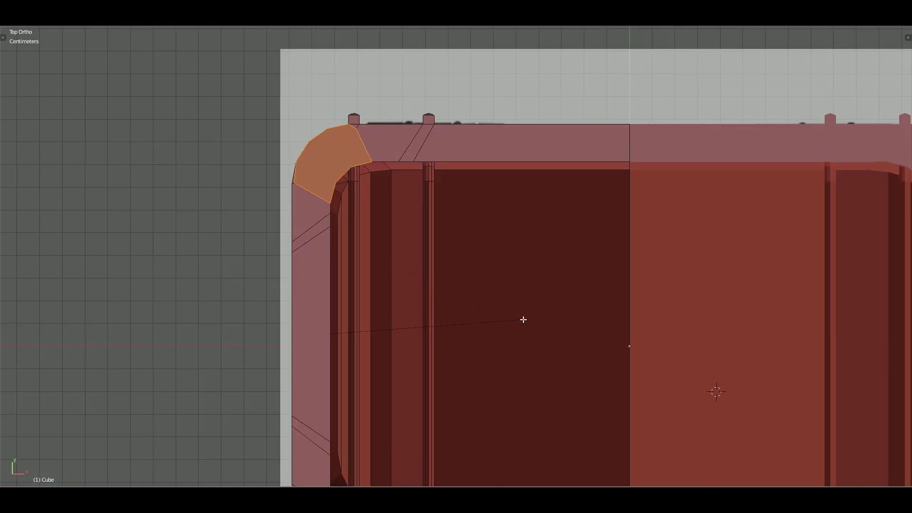
{"action": "left_click", "coordinate": [523, 320]}
{"action": "middle_click_drag", "start_coordinate": [523, 320], "coordinate": [489, 185]}
{"action": "key", "text": "w"}
{"action": "key", "text": "Escape"}
{"action": "middle_click_drag", "start_coordinate": [416, 286], "coordinate": [428, 285]}
- Merge the corner vertices via Specials and check the result from the side
{"action": "key", "text": "w"}
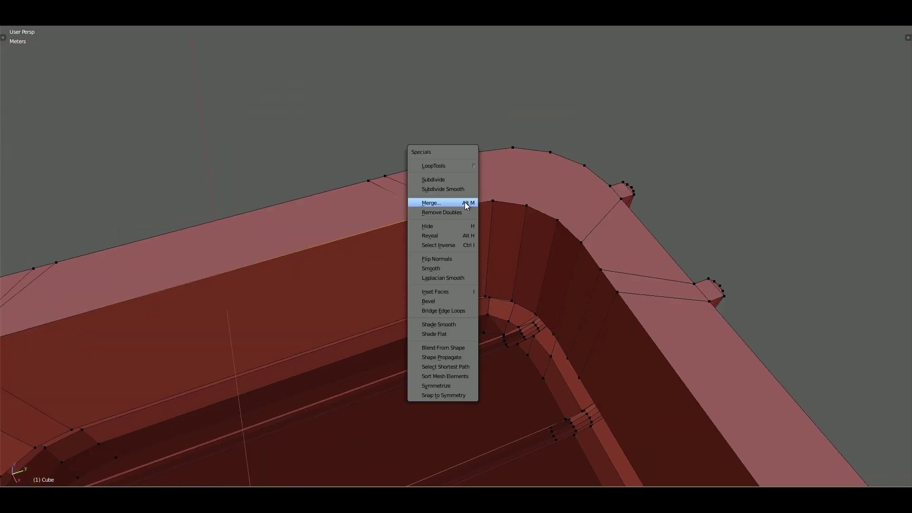
{"action": "mouse_move", "coordinate": [525, 191]}
{"action": "middle_mouse_down"}
{"action": "mouse_move", "coordinate": [482, 265]}
{"action": "mouse_move", "coordinate": [465, 198]}
{"action": "mouse_move", "coordinate": [434, 238]}
{"action": "mouse_move", "coordinate": [353, 263]}
{"action": "mouse_move", "coordinate": [428, 312]}
{"action": "mouse_move", "coordinate": [428, 285]}
{"action": "mouse_move", "coordinate": [356, 275]}
{"action": "middle_mouse_up"}
{"action": "scroll", "coordinate": [353, 263], "scroll_direction": "down", "scroll_amount": 2}
{"action": "key", "text": "ctrl+KP_3"}
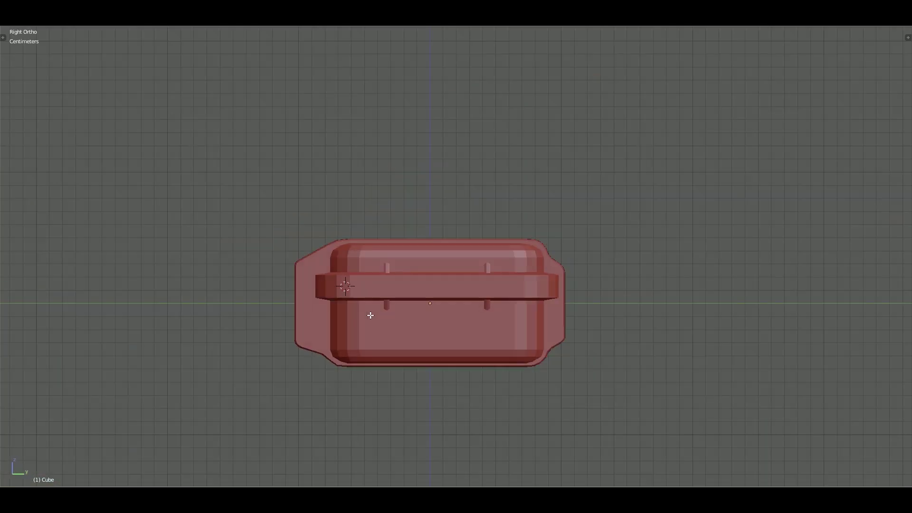
{"action": "scroll", "coordinate": [534, 293], "scroll_direction": "up", "scroll_amount": 5}
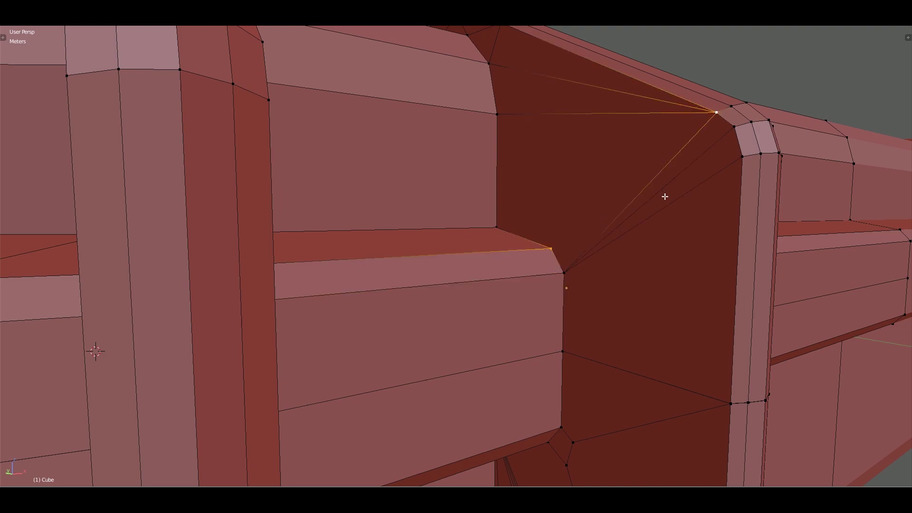
- Merge the underside corner vertices with Specials > Merge and Alt+M, then review the whole mesh
{"action": "mouse_move", "coordinate": [665, 197]}
{"action": "middle_mouse_down"}
{"action": "mouse_move", "coordinate": [477, 264]}
{"action": "mouse_move", "coordinate": [425, 224]}
{"action": "mouse_move", "coordinate": [417, 295]}
{"action": "mouse_move", "coordinate": [413, 279]}
{"action": "middle_mouse_up"}
{"action": "key", "text": "w"}
{"action": "left_click", "coordinate": [477, 263]}
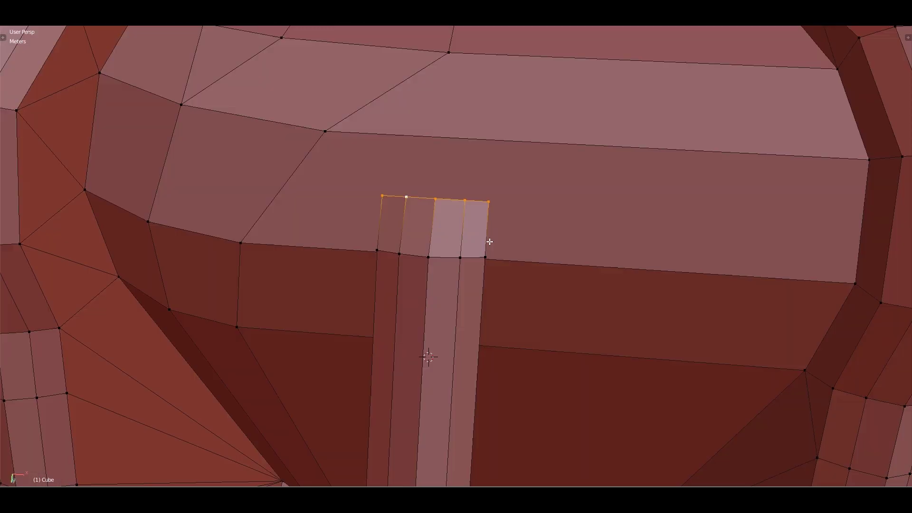
{"action": "key", "text": "alt+m"}
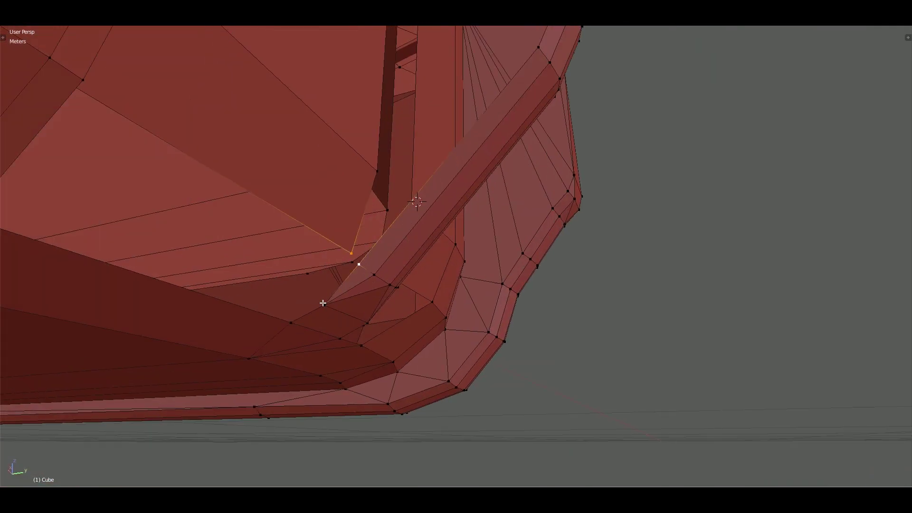
{"action": "middle_click_drag", "start_coordinate": [323, 303], "coordinate": [340, 262]}
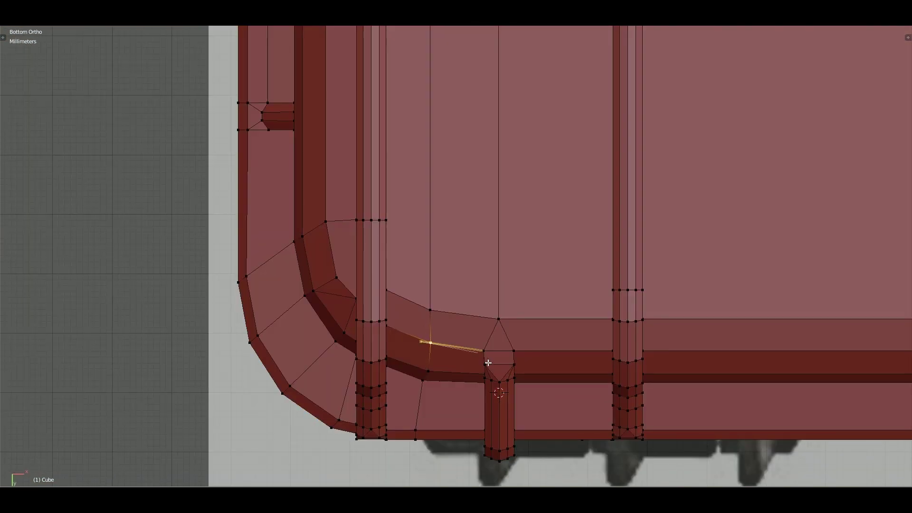
{"action": "scroll", "coordinate": [409, 374], "scroll_direction": "down", "scroll_amount": 6}
{"action": "middle_click_drag", "start_coordinate": [434, 255], "coordinate": [386, 260]}
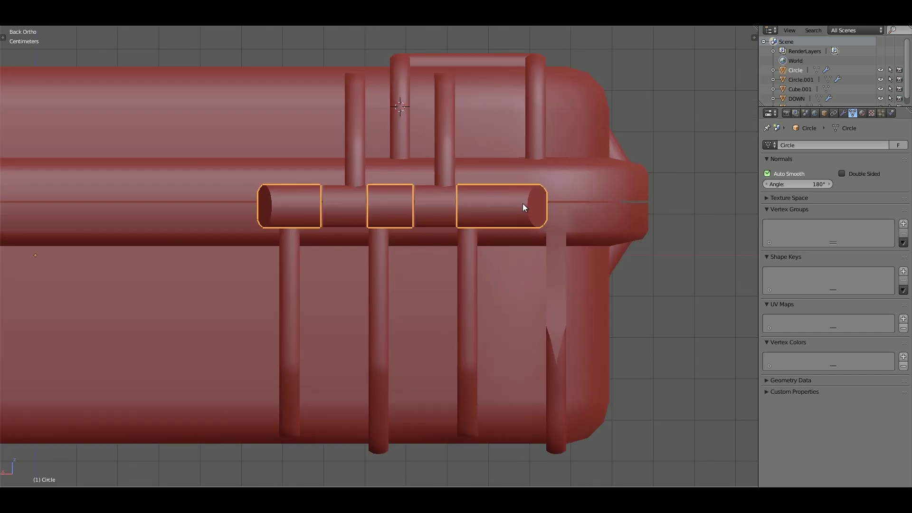
- Shift the Circle.003 hinge cylinder's end loop along X by -1.08 cm
{"action": "key", "text": "Tab"}
{"action": "key", "text": "z"}
{"action": "key", "text": "z"}
{"action": "key", "text": "s"}
{"action": "key", "text": "x"}
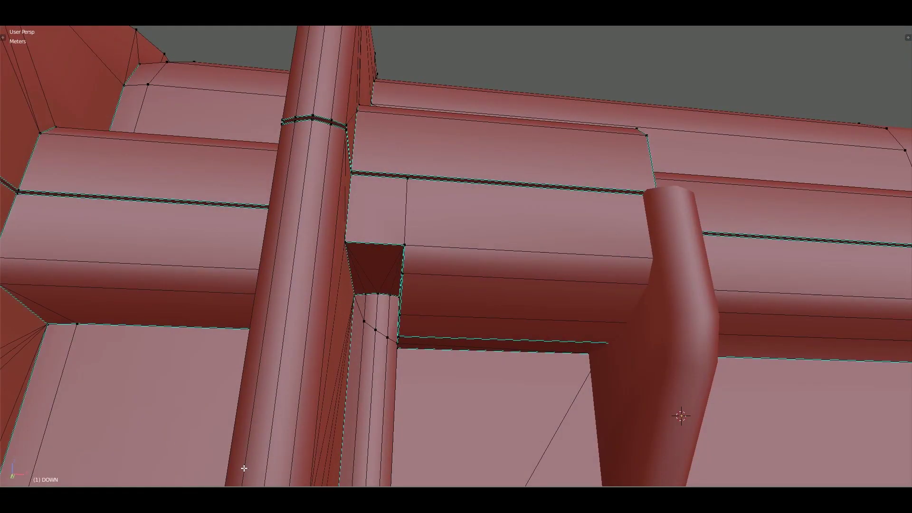
- Select a latch face on the case shell and isolate it in local view
{"action": "right_click", "coordinate": [364, 265]}
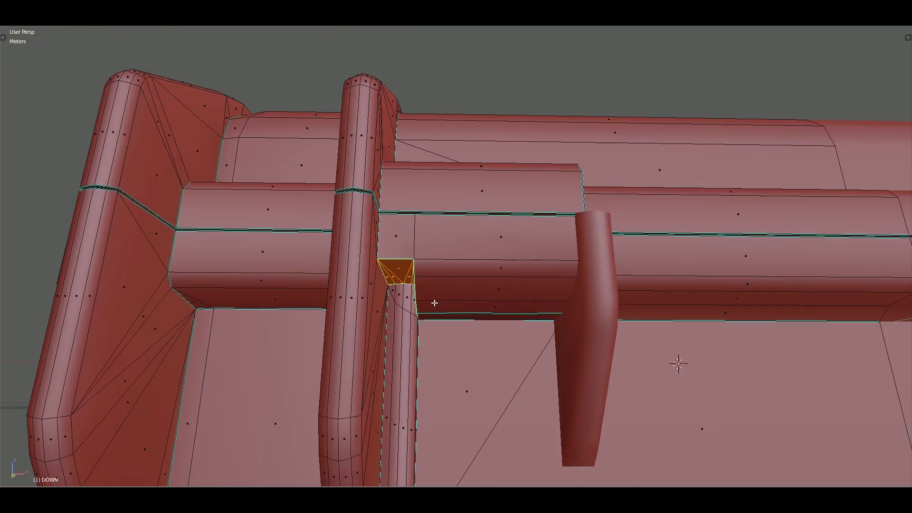
{"action": "key", "text": "KP_Divide"}
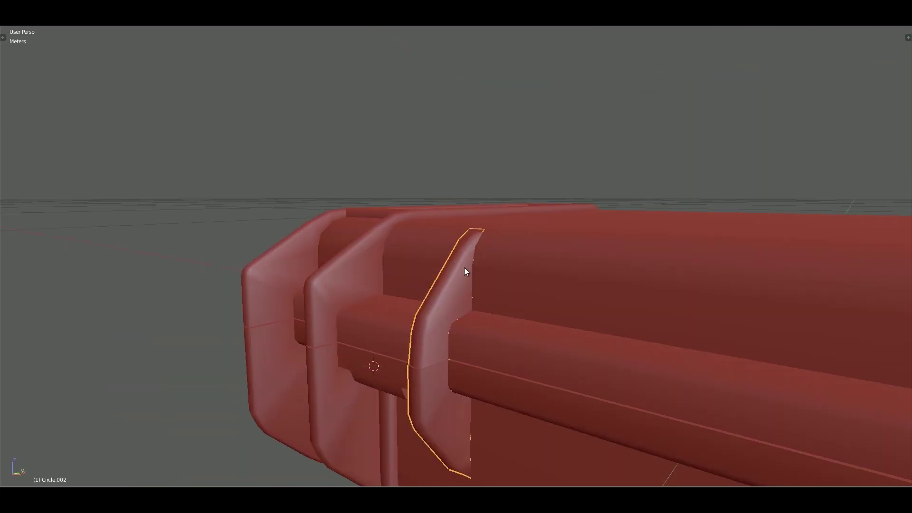
{"action": "scroll", "coordinate": [605, 412], "scroll_direction": "up", "scroll_amount": 3}
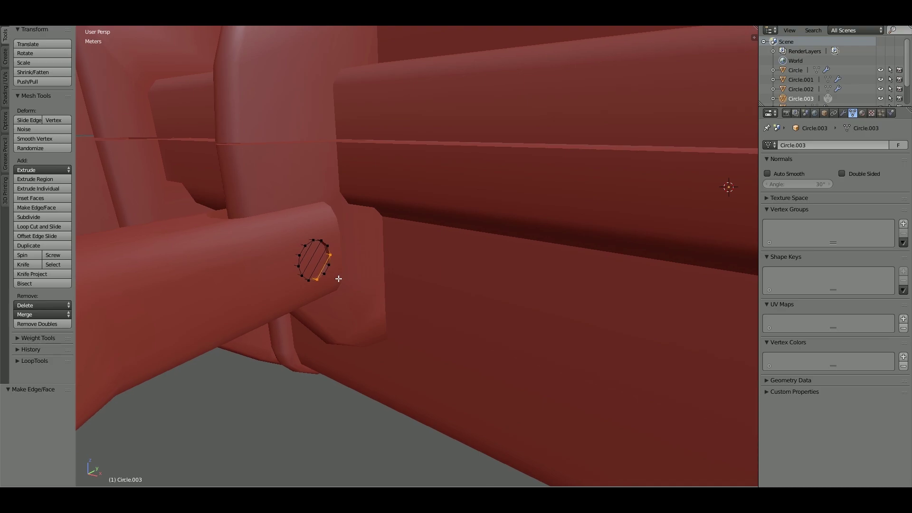
{"action": "middle_click_drag", "start_coordinate": [338, 279], "coordinate": [394, 280]}
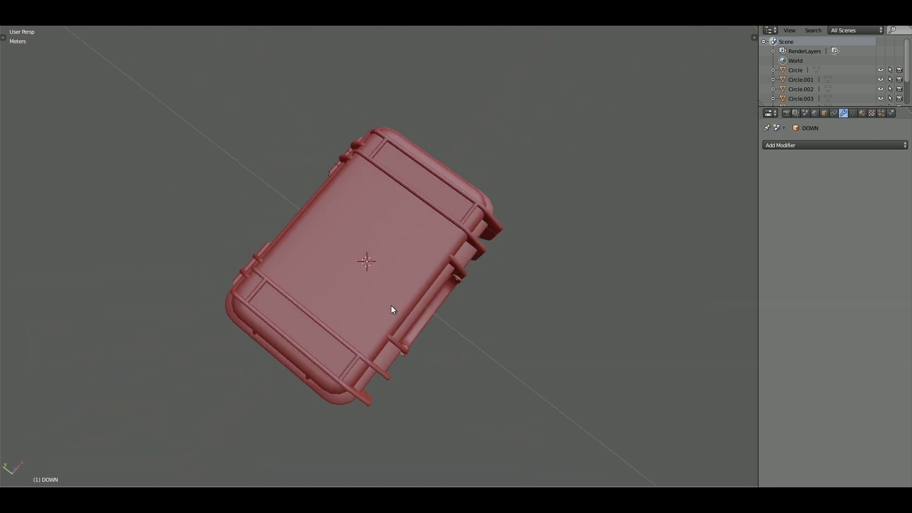
- Scale the hexagonal hole and subdivide the top cap around it
{"action": "mouse_move", "coordinate": [481, 139]}
{"action": "middle_mouse_down"}
{"action": "mouse_move", "coordinate": [407, 218]}
{"action": "mouse_move", "coordinate": [340, 185]}
{"action": "mouse_move", "coordinate": [413, 227]}
{"action": "mouse_move", "coordinate": [428, 216]}
{"action": "middle_mouse_up"}
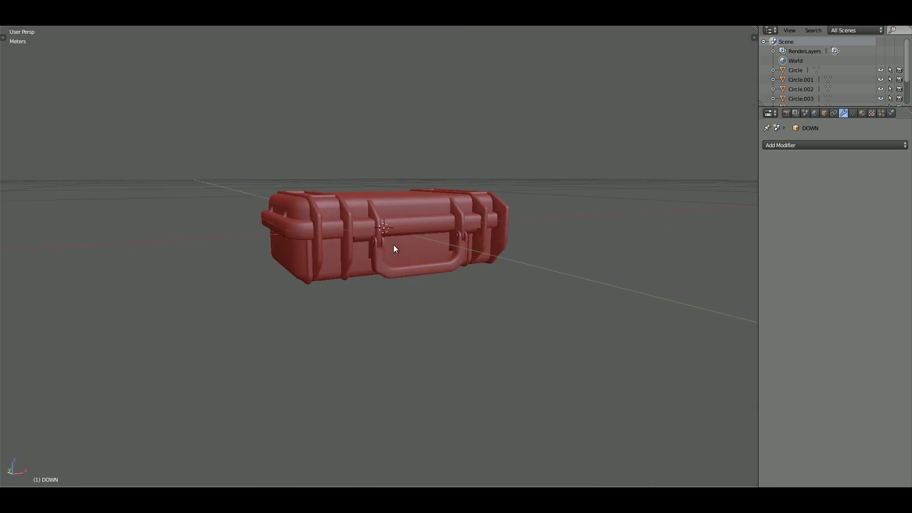
{"action": "middle_click_drag", "start_coordinate": [377, 163], "coordinate": [364, 240]}
{"action": "scroll", "coordinate": [364, 240], "scroll_direction": "up", "scroll_amount": 2}
{"action": "key", "text": "s"}
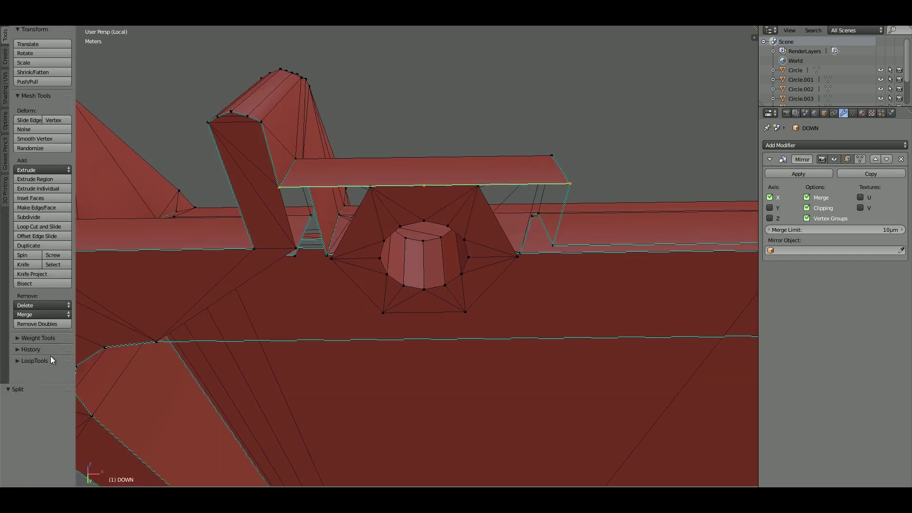
{"action": "scroll", "coordinate": [313, 291], "scroll_direction": "up", "scroll_amount": 4}
{"action": "right_click", "coordinate": [313, 291]}
{"action": "mouse_move", "coordinate": [314, 291]}
{"action": "middle_mouse_down"}
{"action": "mouse_move", "coordinate": [495, 271]}
{"action": "mouse_move", "coordinate": [489, 348]}
{"action": "mouse_move", "coordinate": [411, 234]}
{"action": "mouse_move", "coordinate": [230, 260]}
{"action": "mouse_move", "coordinate": [289, 248]}
{"action": "mouse_move", "coordinate": [405, 247]}
{"action": "mouse_move", "coordinate": [441, 200]}
{"action": "middle_mouse_up"}
{"action": "key", "text": "l"}
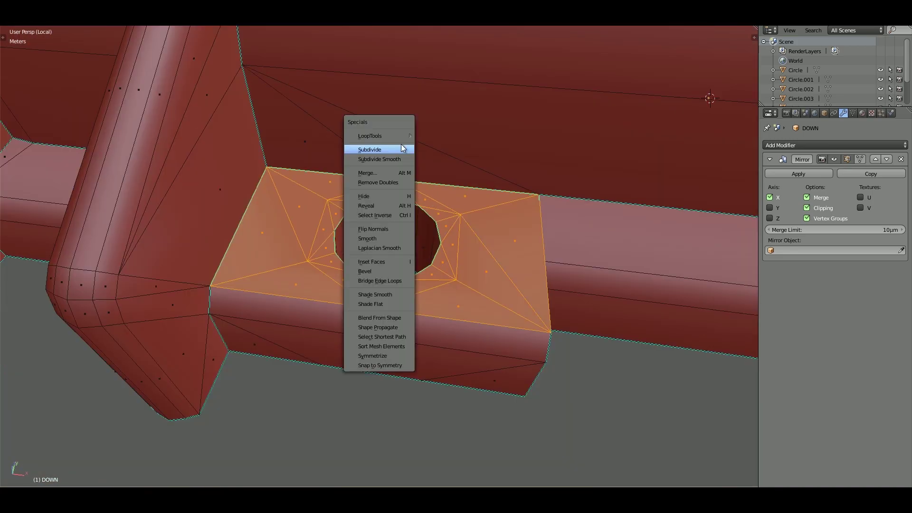
{"action": "left_click", "coordinate": [401, 148]}
- In wireframe, select the edges beside the hexagonal hole and mark them sharp
{"action": "mouse_move", "coordinate": [363, 241]}
{"action": "middle_mouse_down"}
{"action": "mouse_move", "coordinate": [393, 257]}
{"action": "mouse_move", "coordinate": [324, 164]}
{"action": "mouse_move", "coordinate": [375, 199]}
{"action": "mouse_move", "coordinate": [355, 219]}
{"action": "mouse_move", "coordinate": [434, 238]}
{"action": "mouse_move", "coordinate": [372, 222]}
{"action": "mouse_move", "coordinate": [388, 270]}
{"action": "mouse_move", "coordinate": [273, 326]}
{"action": "mouse_move", "coordinate": [273, 266]}
{"action": "mouse_move", "coordinate": [330, 181]}
{"action": "middle_mouse_up"}
{"action": "key", "text": "z"}
{"action": "key", "text": "z"}
{"action": "right_click", "coordinate": [388, 270]}
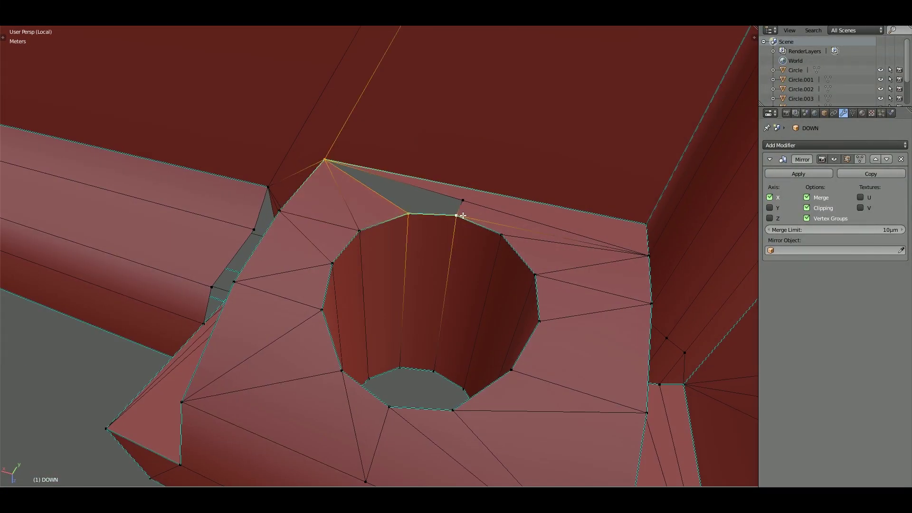
{"action": "key", "text": "a"}
{"action": "middle_click_drag", "start_coordinate": [462, 216], "coordinate": [300, 194]}
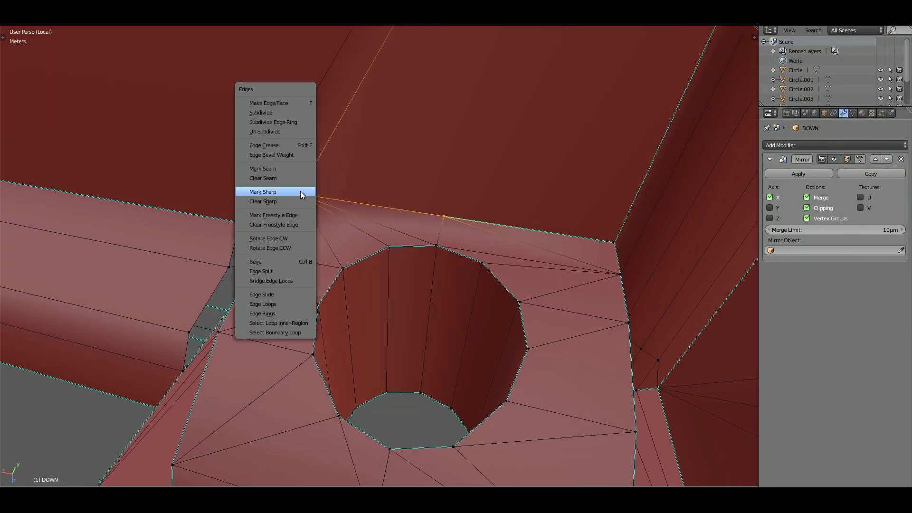
{"action": "left_click", "coordinate": [300, 192]}
{"action": "scroll", "coordinate": [300, 192], "scroll_direction": "down", "scroll_amount": 5}
{"action": "middle_click_drag", "start_coordinate": [106, 167], "coordinate": [400, 261]}
{"action": "scroll", "coordinate": [409, 252], "scroll_direction": "up", "scroll_amount": 3}
{"action": "scroll", "coordinate": [394, 382], "scroll_direction": "up", "scroll_amount": 5}
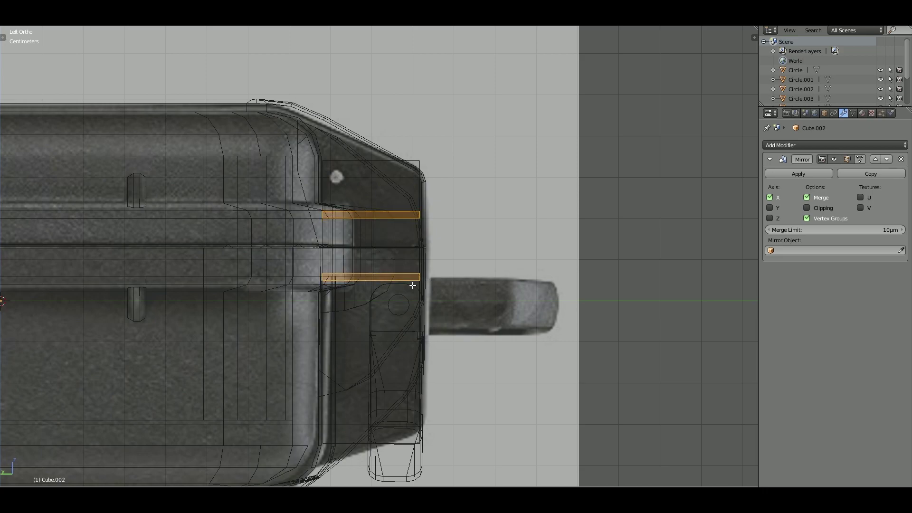
- Paint-select latch edges, widen the 3D view, and orbit the clasp to match the close-up photo
{"action": "scroll", "coordinate": [413, 285], "scroll_direction": "up", "scroll_amount": 1}
{"action": "scroll", "coordinate": [410, 411], "scroll_direction": "down", "scroll_amount": 2, "text": "shift"}
{"action": "key", "text": "c"}
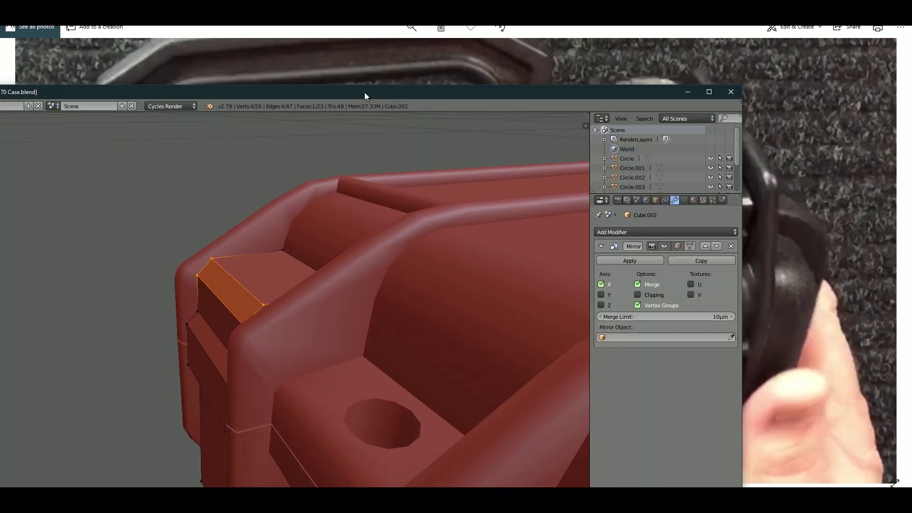
{"action": "scroll", "coordinate": [793, 253], "scroll_direction": "up", "scroll_amount": 3}
{"action": "key", "text": "ctrl+space"}
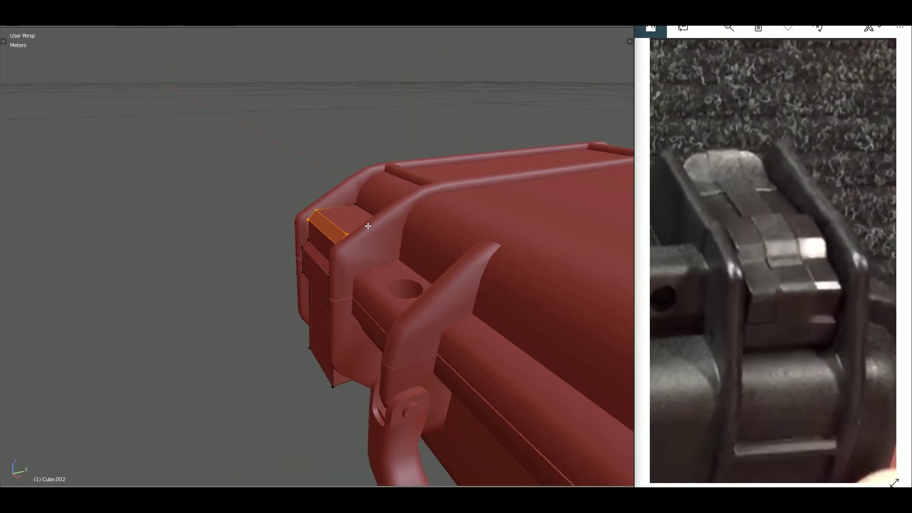
{"action": "mouse_move", "coordinate": [370, 244]}
{"action": "middle_mouse_down"}
{"action": "mouse_move", "coordinate": [275, 285]}
{"action": "mouse_move", "coordinate": [387, 212]}
{"action": "mouse_move", "coordinate": [433, 434]}
{"action": "mouse_move", "coordinate": [446, 229]}
{"action": "mouse_move", "coordinate": [299, 249]}
{"action": "mouse_move", "coordinate": [336, 255]}
{"action": "middle_mouse_up"}
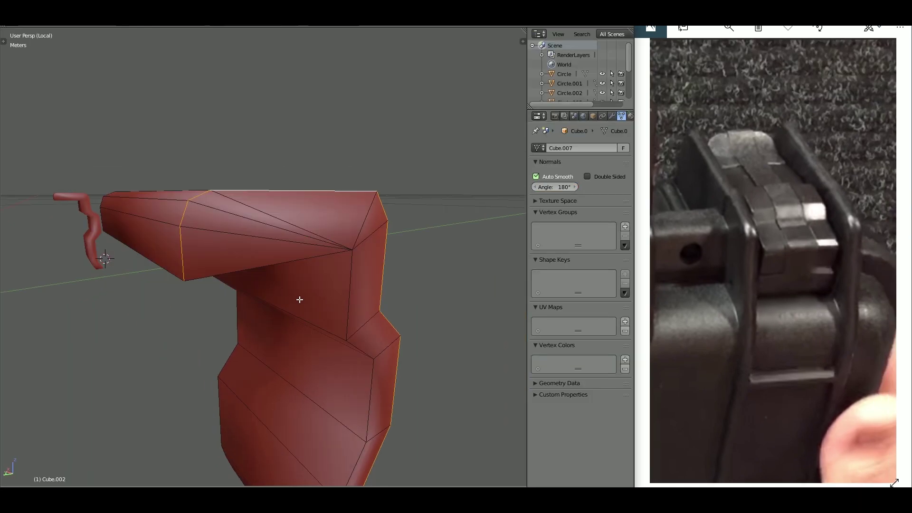
{"action": "mouse_move", "coordinate": [300, 300]}
{"action": "middle_mouse_down"}
{"action": "mouse_move", "coordinate": [325, 153]}
{"action": "mouse_move", "coordinate": [332, 209]}
{"action": "middle_mouse_up"}
{"action": "mouse_move", "coordinate": [275, 276]}
{"action": "middle_mouse_down"}
{"action": "mouse_move", "coordinate": [277, 175]}
{"action": "mouse_move", "coordinate": [283, 268]}
{"action": "middle_mouse_up"}
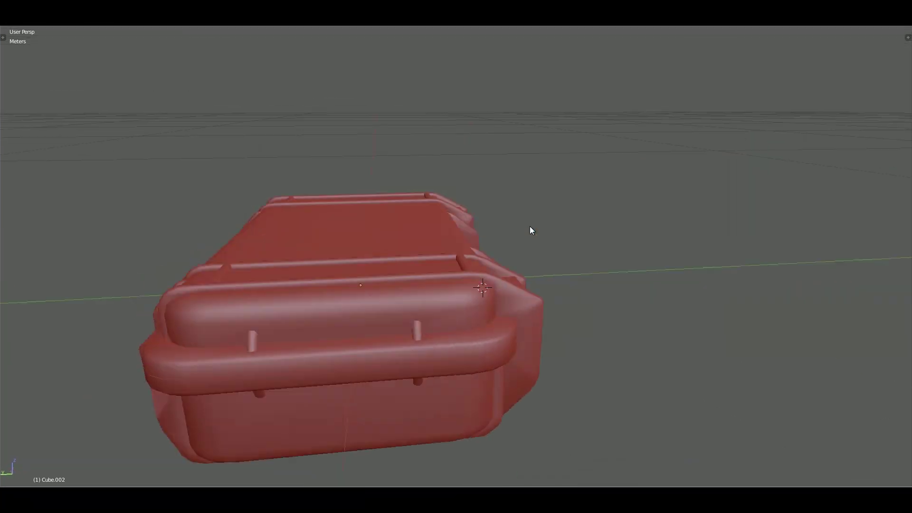
- Orbit over the upper shell and under its rail toward the lower shell's latch arms
{"action": "middle_click_drag", "start_coordinate": [531, 230], "coordinate": [578, 348]}
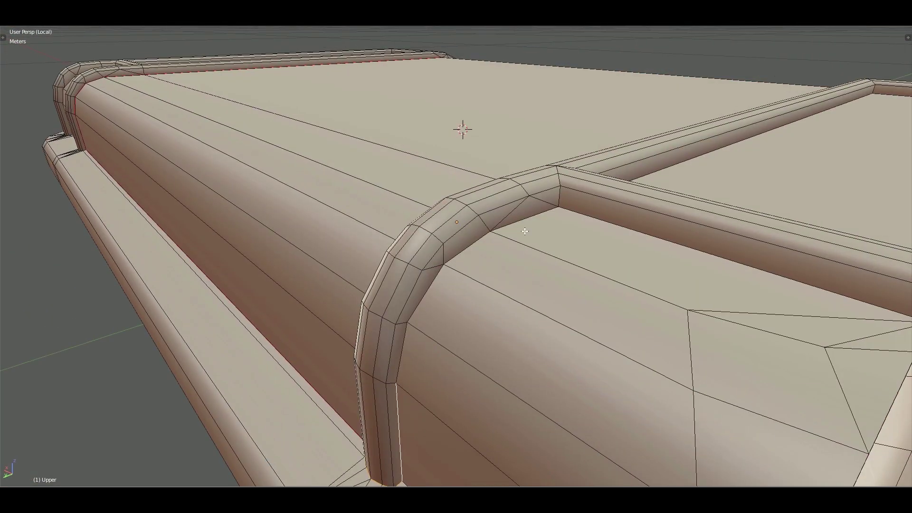
{"action": "mouse_move", "coordinate": [524, 231]}
{"action": "middle_mouse_down"}
{"action": "mouse_move", "coordinate": [644, 264]}
{"action": "mouse_move", "coordinate": [332, 265]}
{"action": "mouse_move", "coordinate": [410, 297]}
{"action": "mouse_move", "coordinate": [404, 257]}
{"action": "mouse_move", "coordinate": [473, 265]}
{"action": "mouse_move", "coordinate": [428, 271]}
{"action": "mouse_move", "coordinate": [480, 280]}
{"action": "mouse_move", "coordinate": [349, 152]}
{"action": "mouse_move", "coordinate": [433, 136]}
{"action": "mouse_move", "coordinate": [630, 196]}
{"action": "mouse_move", "coordinate": [434, 258]}
{"action": "mouse_move", "coordinate": [379, 143]}
{"action": "mouse_move", "coordinate": [352, 233]}
{"action": "mouse_move", "coordinate": [390, 245]}
{"action": "mouse_move", "coordinate": [330, 210]}
{"action": "mouse_move", "coordinate": [436, 204]}
{"action": "mouse_move", "coordinate": [320, 212]}
{"action": "mouse_move", "coordinate": [351, 219]}
{"action": "middle_mouse_up"}
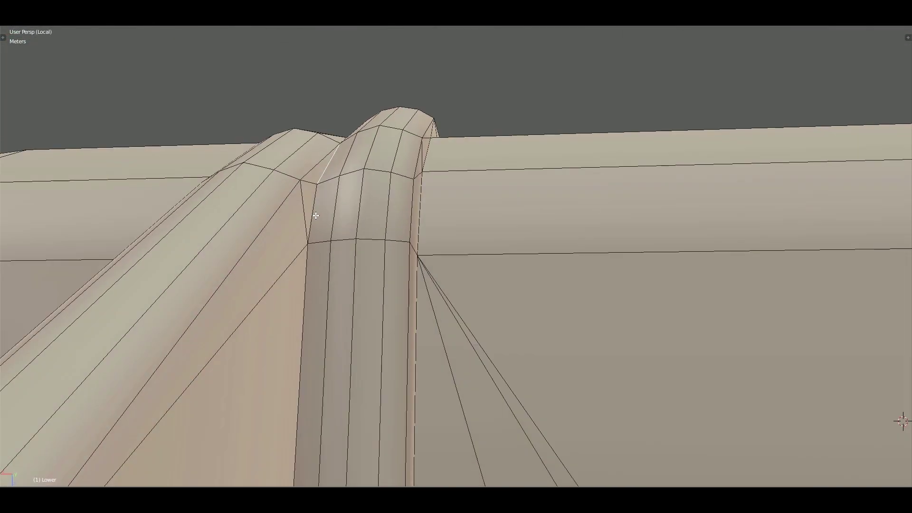
- Deselect all on the lower shell and select the edge loop around the hole
{"action": "mouse_move", "coordinate": [316, 216]}
{"action": "middle_mouse_down"}
{"action": "mouse_move", "coordinate": [858, 193]}
{"action": "mouse_move", "coordinate": [369, 271]}
{"action": "mouse_move", "coordinate": [493, 334]}
{"action": "mouse_move", "coordinate": [413, 243]}
{"action": "mouse_move", "coordinate": [368, 209]}
{"action": "mouse_move", "coordinate": [413, 223]}
{"action": "mouse_move", "coordinate": [437, 203]}
{"action": "mouse_move", "coordinate": [452, 252]}
{"action": "mouse_move", "coordinate": [382, 246]}
{"action": "mouse_move", "coordinate": [635, 152]}
{"action": "mouse_move", "coordinate": [401, 238]}
{"action": "mouse_move", "coordinate": [390, 323]}
{"action": "middle_mouse_up"}
{"action": "key", "text": "a"}
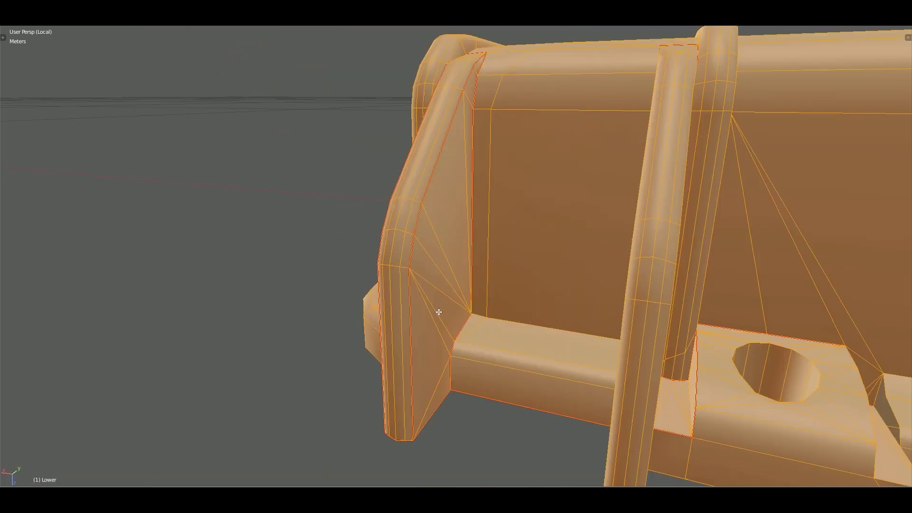
{"action": "key", "text": "a"}
{"action": "scroll", "coordinate": [381, 233], "scroll_direction": "up", "scroll_amount": 5}
{"action": "left_click", "coordinate": [381, 233], "text": "alt"}
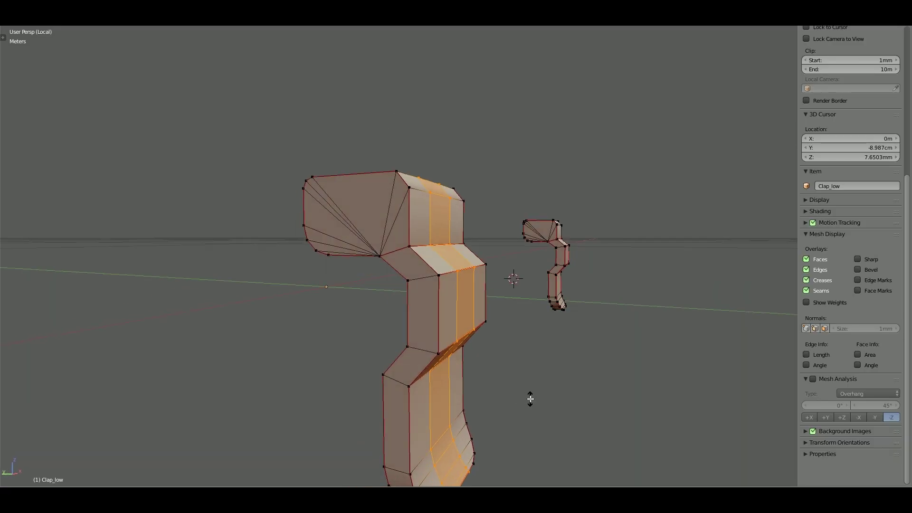
- Orbit around the Clap_low clasp to inspect its bevel and subdivision smoothing
{"action": "middle_click_drag", "start_coordinate": [530, 399], "coordinate": [507, 392]}
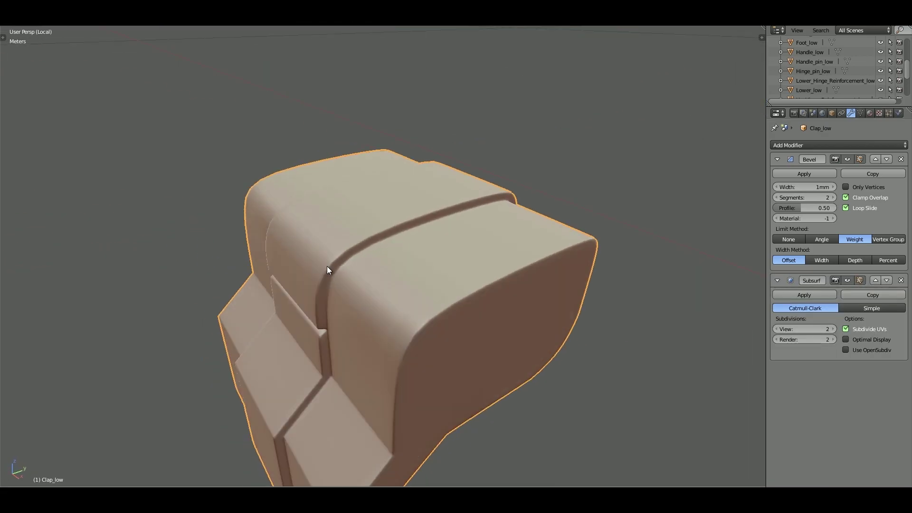
- Select the handle part and orbit to inspect the lower shell's corner
{"action": "right_click", "coordinate": [453, 255]}
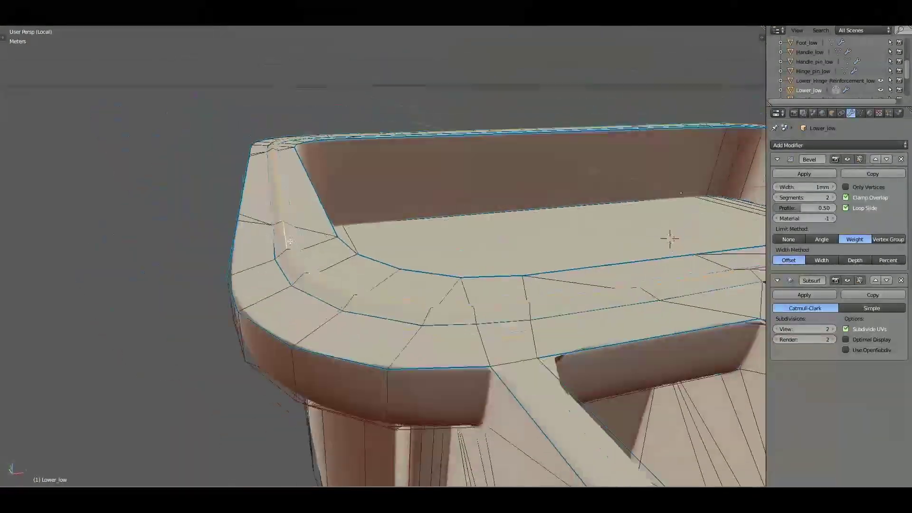
{"action": "middle_click_drag", "start_coordinate": [320, 257], "coordinate": [360, 325]}
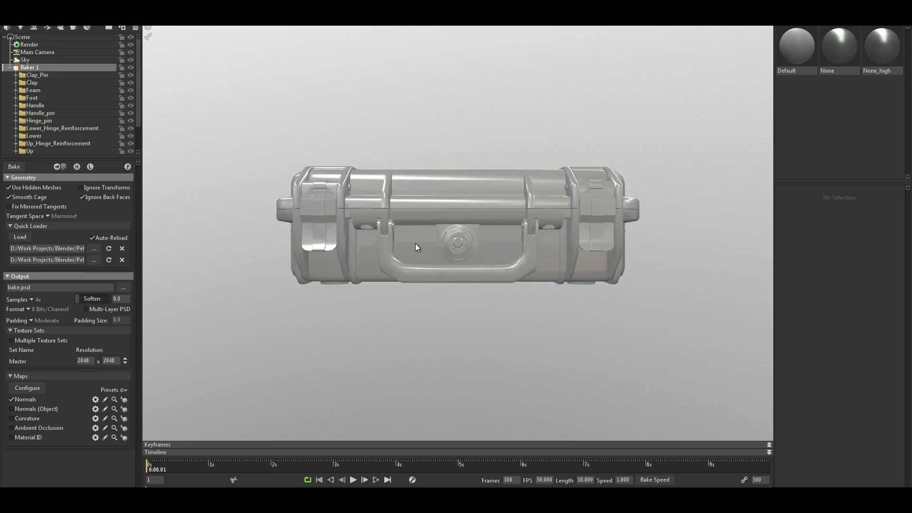
- Open the material's colour settings and orbit from the lid into the open case
{"action": "left_click", "coordinate": [77, 166]}
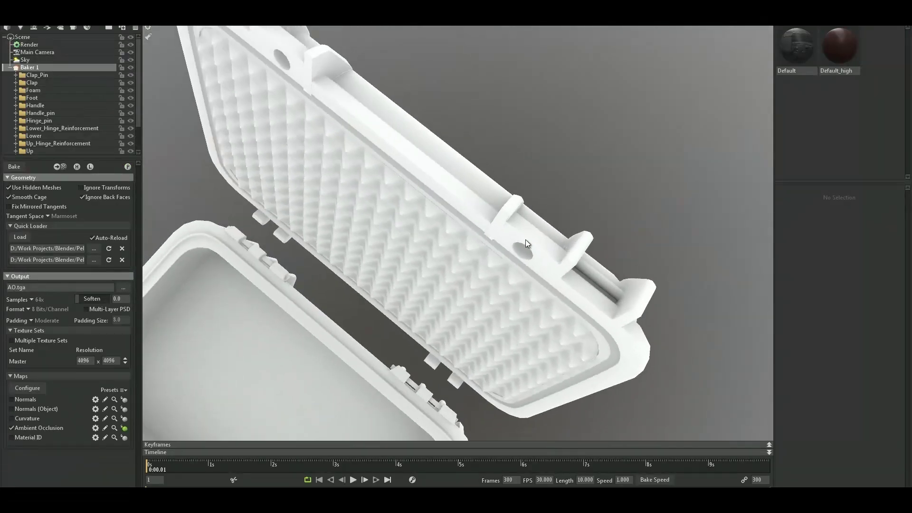
{"action": "mouse_move", "coordinate": [525, 243]}
{"action": "left_mouse_down"}
{"action": "mouse_move", "coordinate": [450, 240]}
{"action": "mouse_move", "coordinate": [472, 208]}
{"action": "mouse_move", "coordinate": [448, 155]}
{"action": "mouse_move", "coordinate": [472, 258]}
{"action": "mouse_move", "coordinate": [397, 165]}
{"action": "mouse_move", "coordinate": [422, 163]}
{"action": "mouse_move", "coordinate": [383, 184]}
{"action": "mouse_move", "coordinate": [410, 204]}
{"action": "mouse_move", "coordinate": [419, 180]}
{"action": "mouse_move", "coordinate": [512, 124]}
{"action": "mouse_move", "coordinate": [592, 133]}
{"action": "mouse_move", "coordinate": [403, 142]}
{"action": "mouse_move", "coordinate": [560, 178]}
{"action": "mouse_move", "coordinate": [413, 186]}
{"action": "mouse_move", "coordinate": [335, 156]}
{"action": "mouse_move", "coordinate": [427, 95]}
{"action": "mouse_move", "coordinate": [548, 227]}
{"action": "mouse_move", "coordinate": [489, 192]}
{"action": "mouse_move", "coordinate": [530, 125]}
{"action": "mouse_move", "coordinate": [409, 112]}
{"action": "mouse_move", "coordinate": [463, 158]}
{"action": "left_mouse_up"}
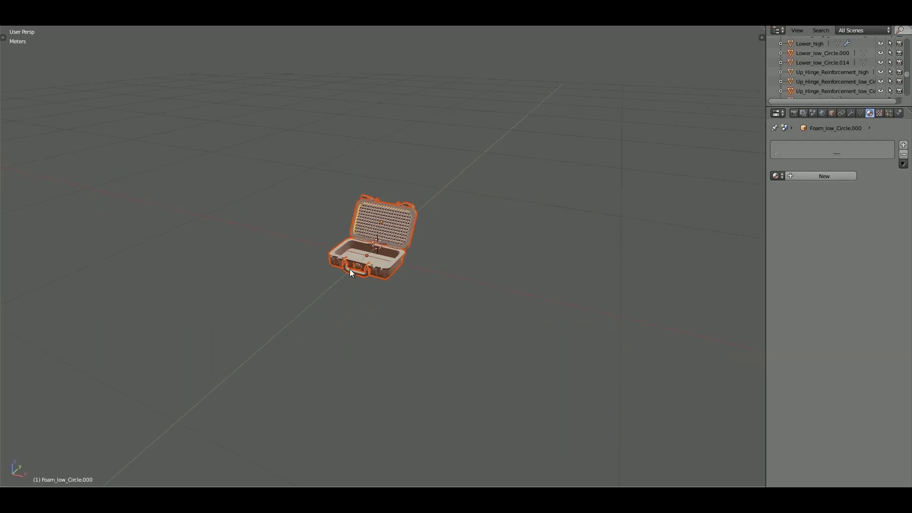
{"action": "middle_click_drag", "start_coordinate": [356, 244], "coordinate": [346, 167]}
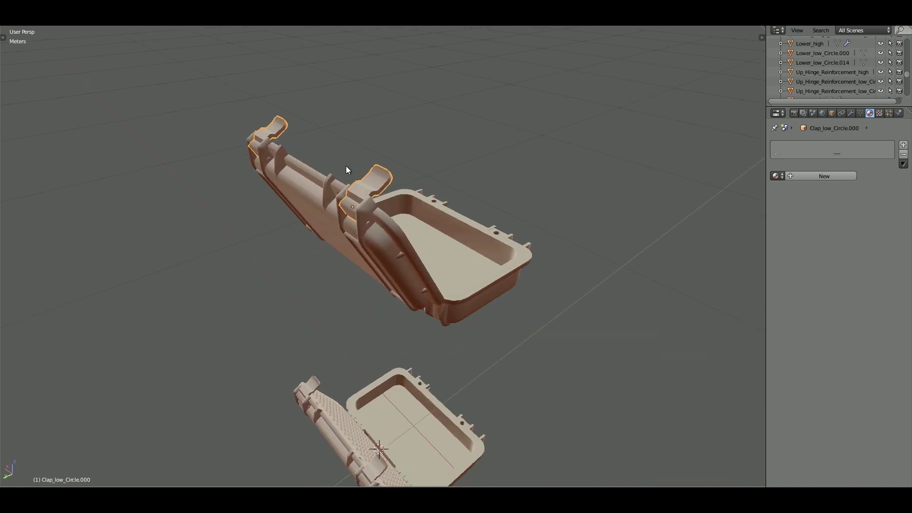
{"action": "scroll", "coordinate": [412, 203], "scroll_direction": "up", "scroll_amount": 5}
{"action": "middle_click_drag", "start_coordinate": [411, 203], "coordinate": [454, 208]}
{"action": "right_click", "coordinate": [325, 290]}
{"action": "key", "text": "Tab"}
{"action": "mouse_move", "coordinate": [325, 294]}
{"action": "middle_mouse_down"}
{"action": "mouse_move", "coordinate": [278, 326]}
{"action": "mouse_move", "coordinate": [228, 87]}
{"action": "mouse_move", "coordinate": [280, 208]}
{"action": "middle_mouse_up"}
{"action": "scroll", "coordinate": [273, 326], "scroll_direction": "down", "scroll_amount": 5}
{"action": "right_click", "coordinate": [232, 325]}
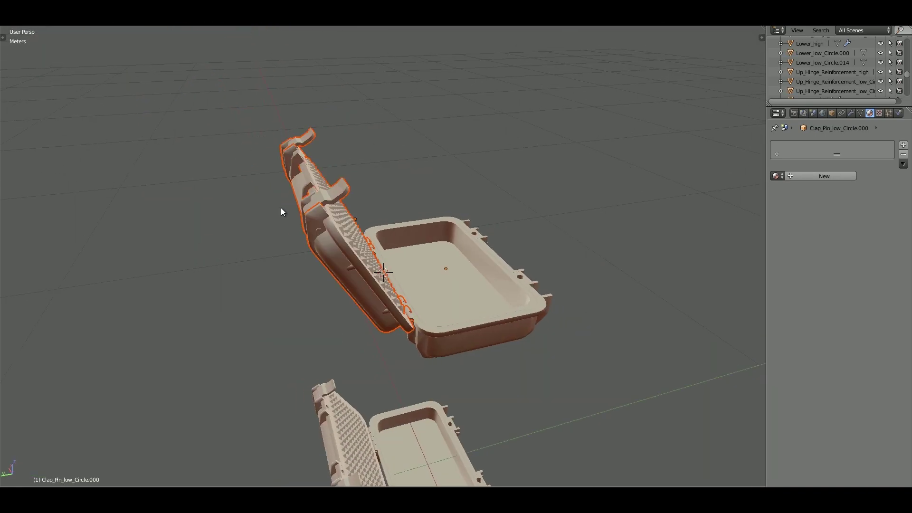
{"action": "scroll", "coordinate": [388, 215], "scroll_direction": "up", "scroll_amount": 6}
{"action": "middle_click_drag", "start_coordinate": [388, 215], "coordinate": [324, 232]}
{"action": "key", "text": "KP_3"}
{"action": "scroll", "coordinate": [333, 282], "scroll_direction": "up", "scroll_amount": 3}
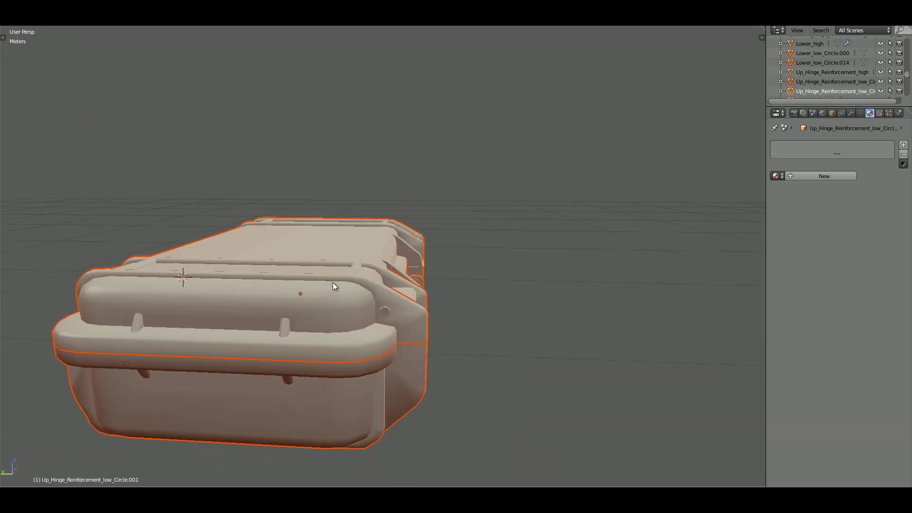
{"action": "scroll", "coordinate": [359, 202], "scroll_direction": "down", "scroll_amount": 3}
{"action": "key", "text": "z"}
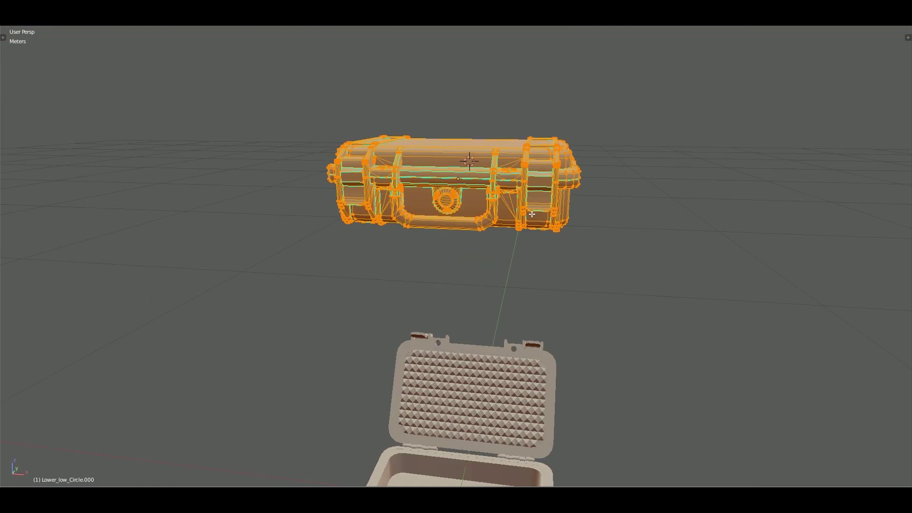
{"action": "left_click", "coordinate": [464, 419]}
{"action": "key", "text": "ctrl+Up"}
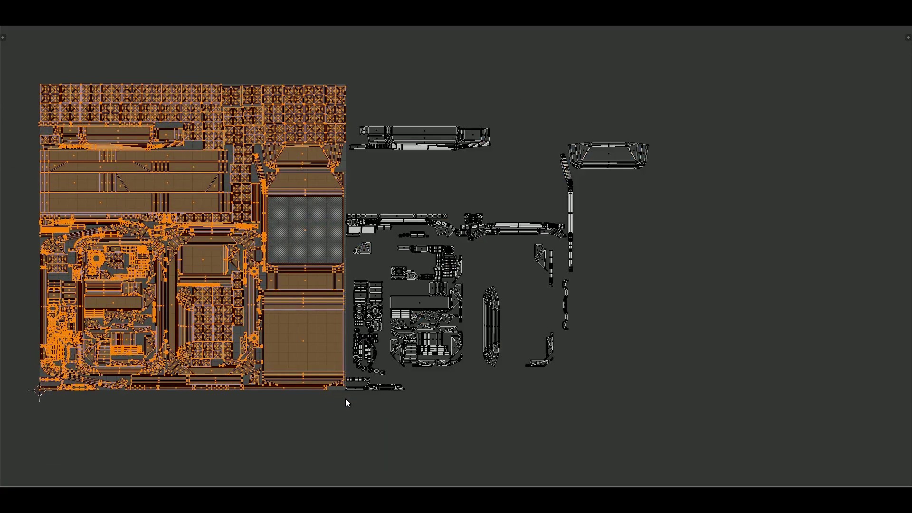
{"action": "scroll", "coordinate": [407, 213], "scroll_direction": "down", "scroll_amount": 1}
{"action": "scroll", "coordinate": [406, 213], "scroll_direction": "down", "scroll_amount": 3}
{"action": "key", "text": "ctrl+Up"}
{"action": "key", "text": "a"}
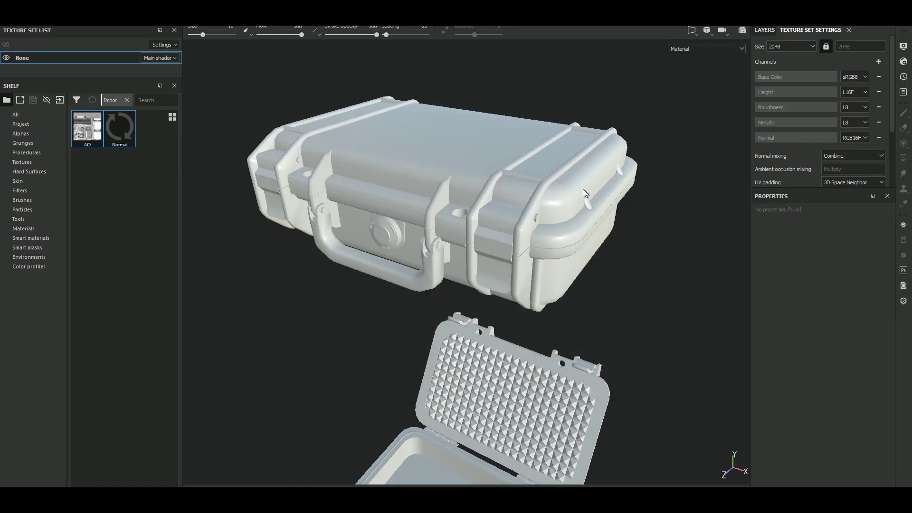
- Assign the baked Normal map to the case and apply the Plastic Grainy material
{"action": "left_click_drag", "start_coordinate": [825, 125], "coordinate": [820, 123]}
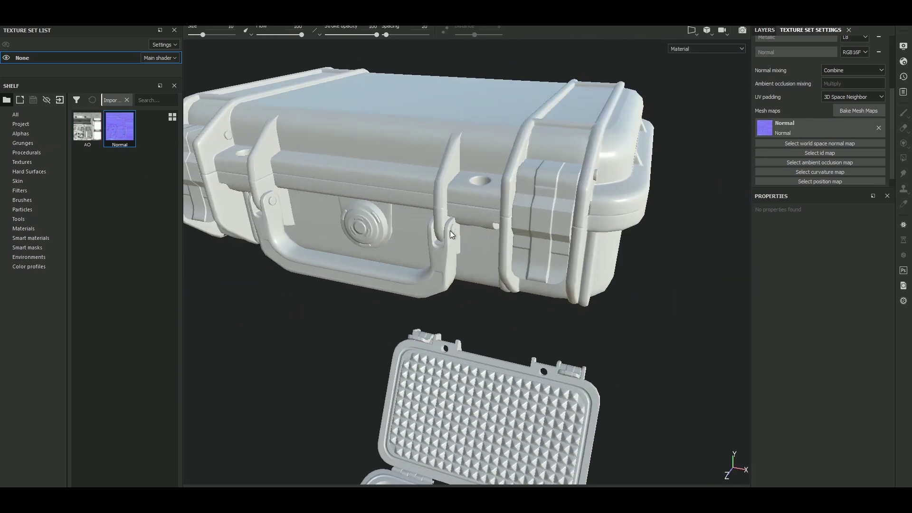
{"action": "right_click_drag", "start_coordinate": [407, 206], "coordinate": [399, 237], "text": "alt"}
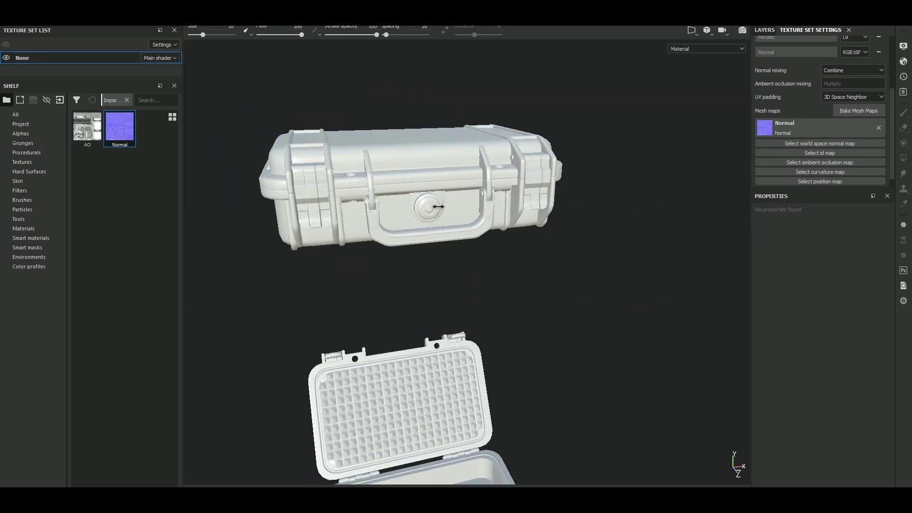
{"action": "mouse_move", "coordinate": [119, 314]}
{"action": "left_mouse_down"}
{"action": "mouse_move", "coordinate": [489, 299]}
{"action": "mouse_move", "coordinate": [469, 263]}
{"action": "left_mouse_up"}
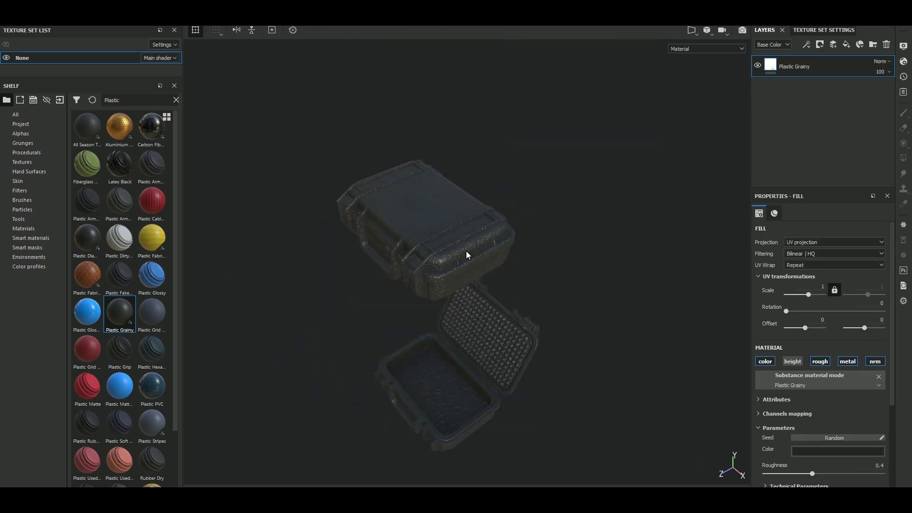
{"action": "scroll", "coordinate": [468, 262], "scroll_direction": "up", "scroll_amount": 5}
{"action": "left_click", "coordinate": [29, 256]}
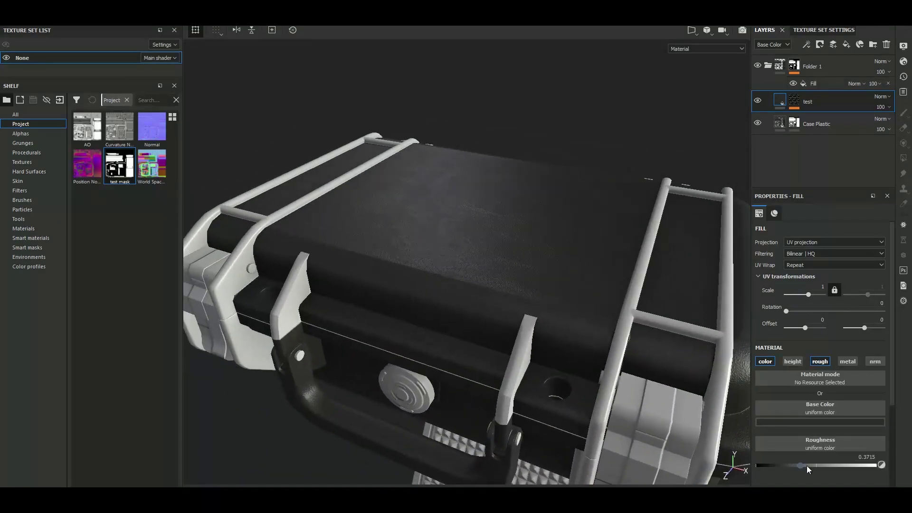
- Make the fill layer slightly rougher and check the base colour and roughness channels
{"action": "left_click", "coordinate": [810, 465]}
{"action": "left_click_drag", "start_coordinate": [642, 301], "coordinate": [575, 315], "text": "alt"}
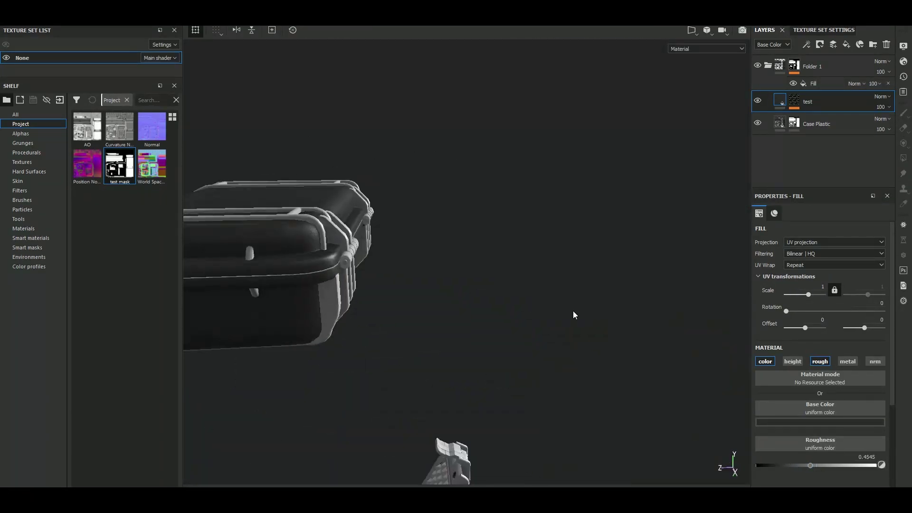
{"action": "key", "text": "c"}
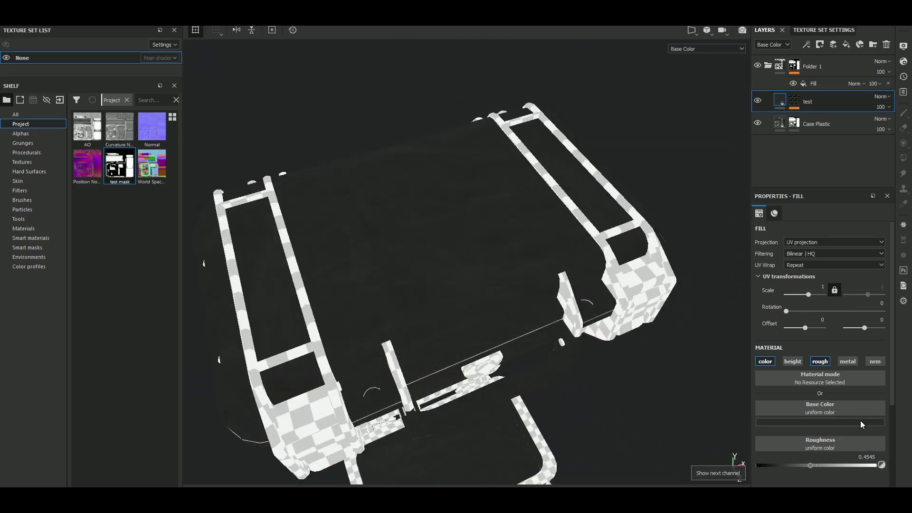
{"action": "key", "text": "m"}
{"action": "key", "text": "c"}
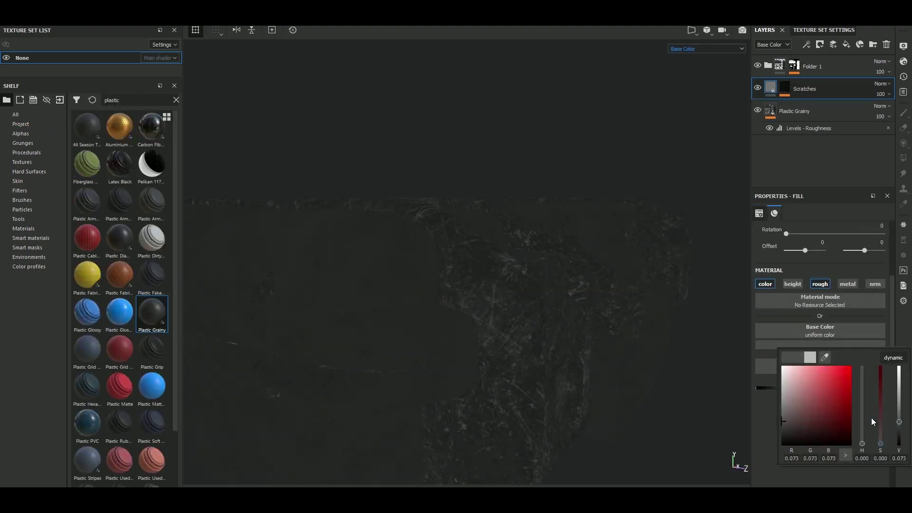
- Give the scratches layer a dark base colour and roughness 0
{"action": "left_click", "coordinate": [820, 287]}
{"action": "key", "text": "m"}
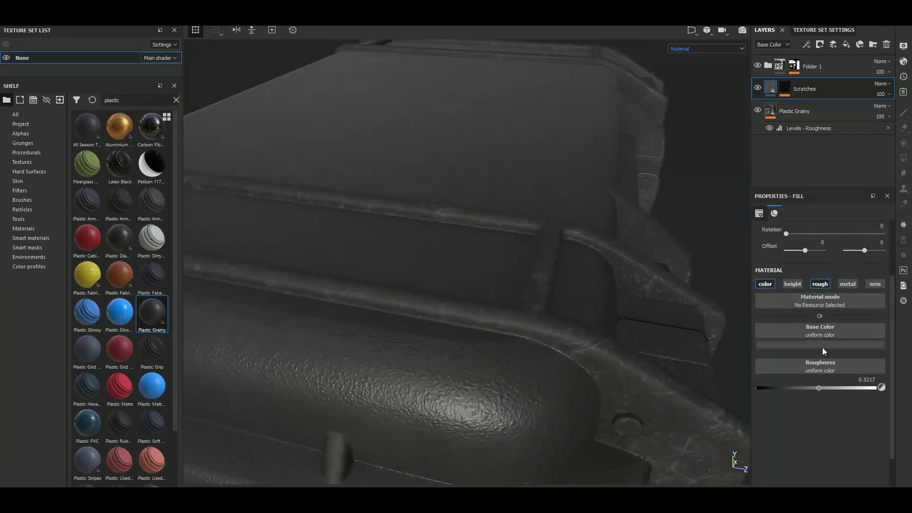
{"action": "left_click_drag", "start_coordinate": [818, 388], "coordinate": [758, 388]}
{"action": "left_click_drag", "start_coordinate": [570, 285], "coordinate": [589, 337], "text": "alt"}
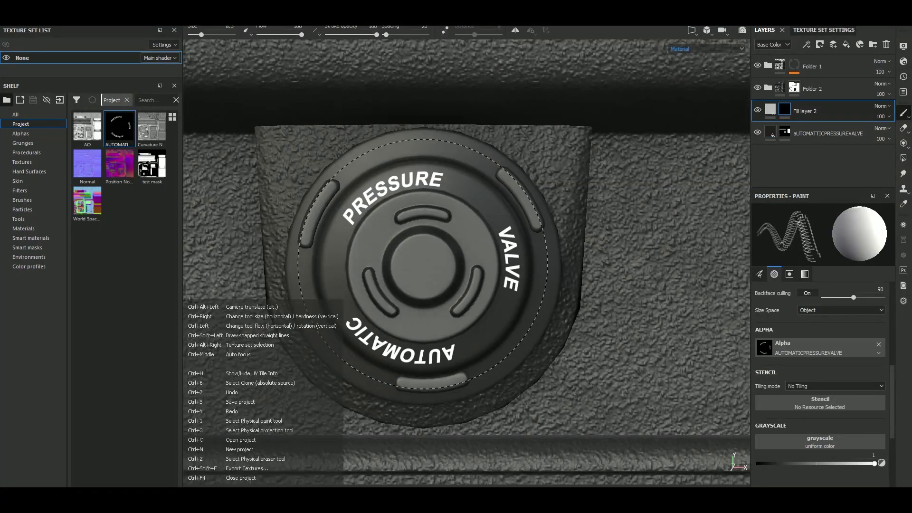
- Rotate the valve lettering to fit the ring and rename the layer 'automaticheight'
{"action": "left_click_drag", "start_coordinate": [422, 264], "coordinate": [422, 290], "text": "ctrl"}
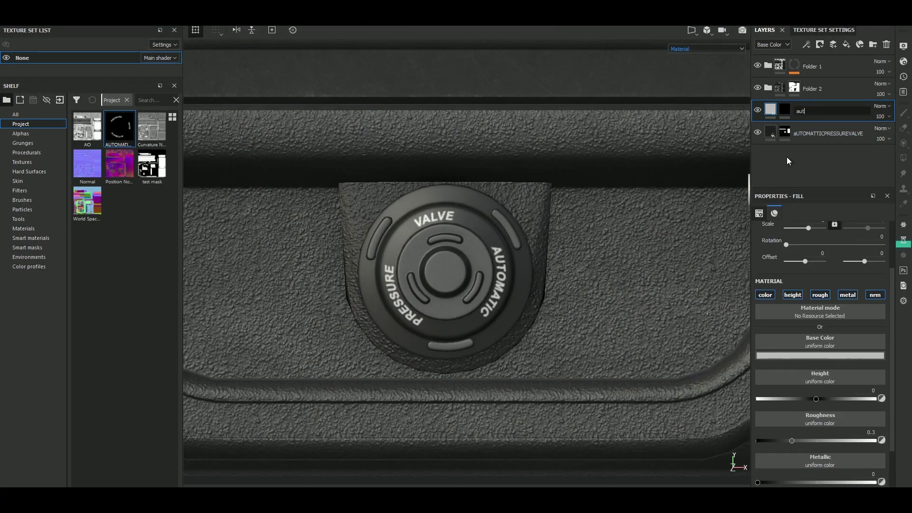
{"action": "type", "text": "omatic"}
{"action": "type", "text": "height"}
{"action": "key", "text": "Return"}
{"action": "scroll", "coordinate": [466, 264], "scroll_direction": "up", "scroll_amount": 2}
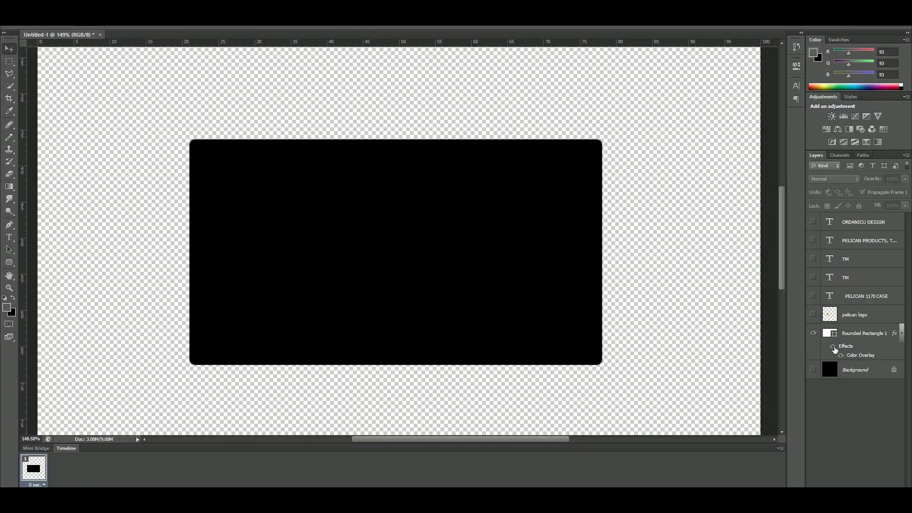
- Toggle the label rectangle's colour overlay and black background to prepare the sticker
{"action": "left_click", "coordinate": [834, 347]}
{"action": "left_click", "coordinate": [814, 369]}
{"action": "scroll", "coordinate": [514, 275], "scroll_direction": "down", "scroll_amount": 4, "text": "alt"}
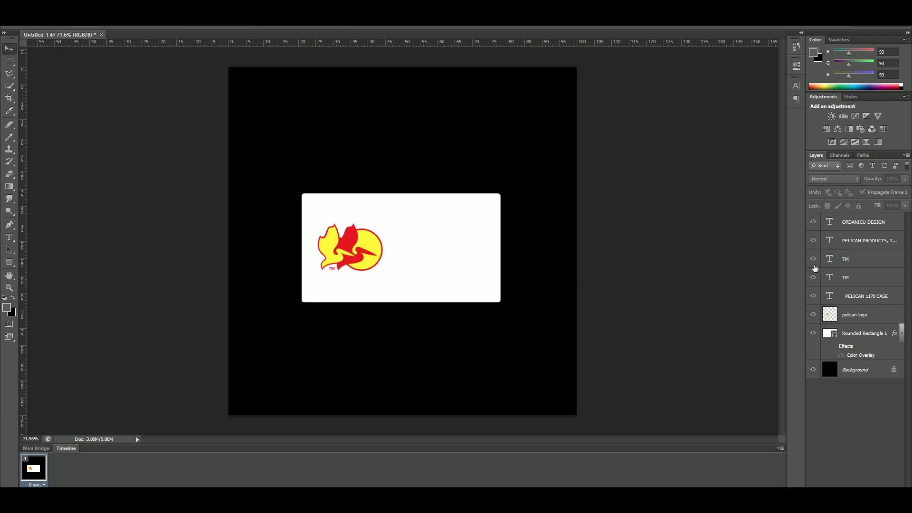
{"action": "left_click", "coordinate": [832, 347]}
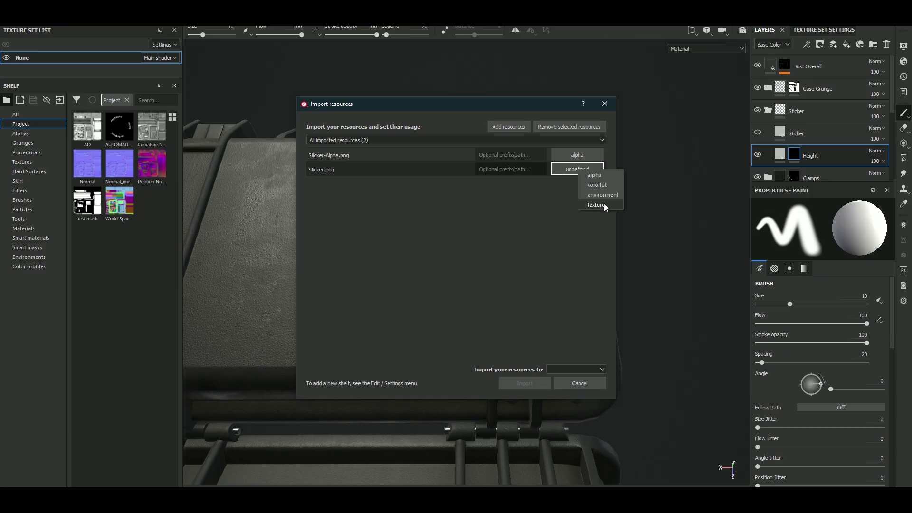
- Import Sticker.png and Sticker-Alpha.png as textures and use Sticker as the paint colour
{"action": "left_click", "coordinate": [575, 384]}
{"action": "left_click", "coordinate": [525, 384]}
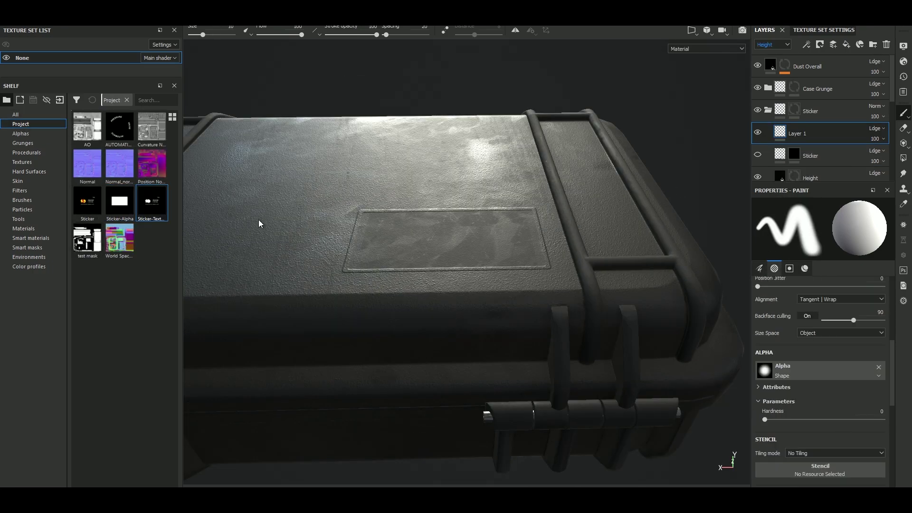
{"action": "left_click", "coordinate": [76, 209]}
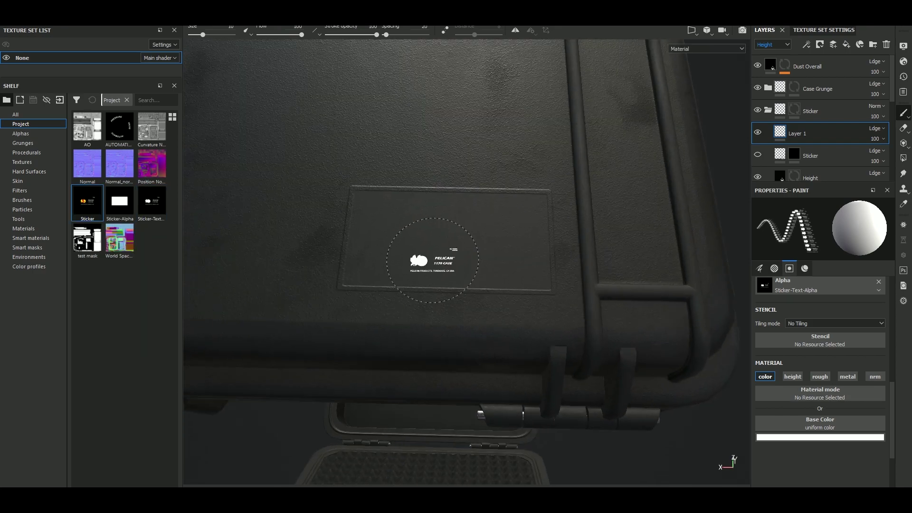
- Stamp the enlarged sticker onto the case lid in the 2D UV view
{"action": "left_click_drag", "start_coordinate": [489, 418], "coordinate": [463, 267], "text": "alt"}
{"action": "key", "text": "F2"}
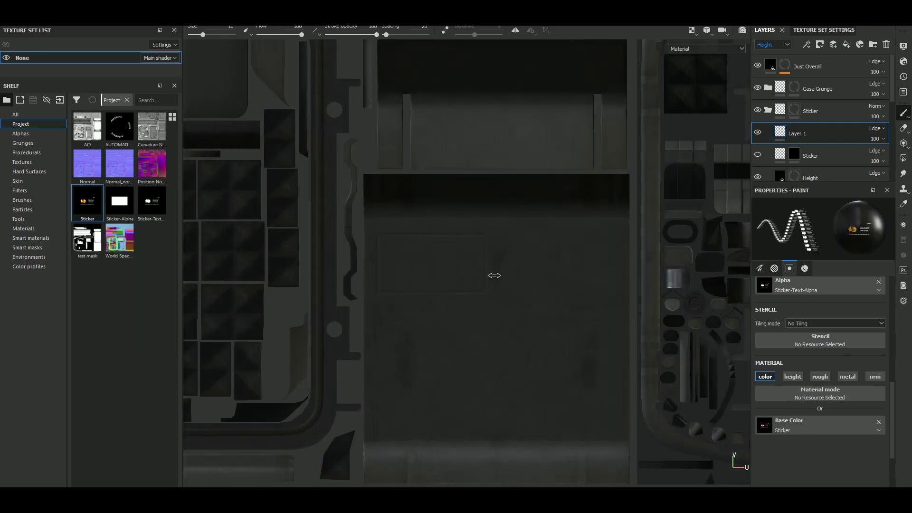
{"action": "scroll", "coordinate": [493, 271], "scroll_direction": "up", "scroll_amount": 3}
{"action": "right_click_drag", "start_coordinate": [427, 257], "coordinate": [456, 257], "text": "ctrl"}
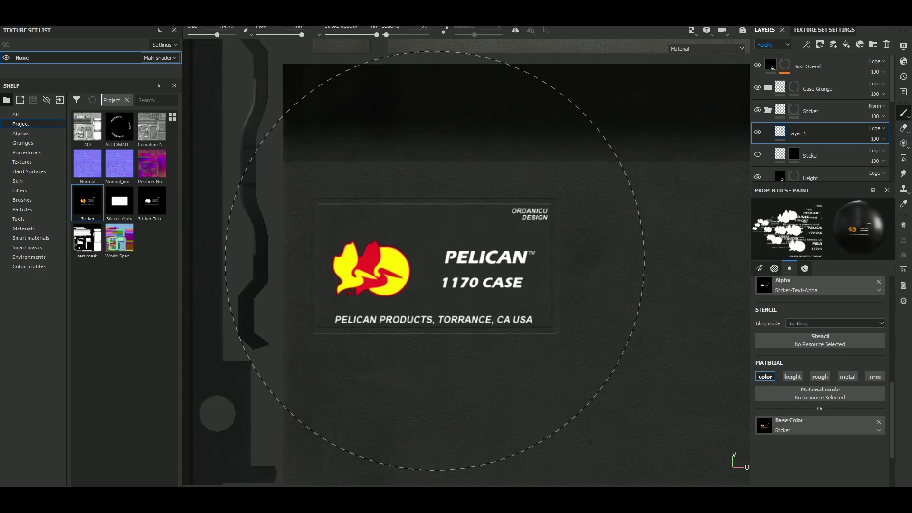
{"action": "key", "text": "F2"}
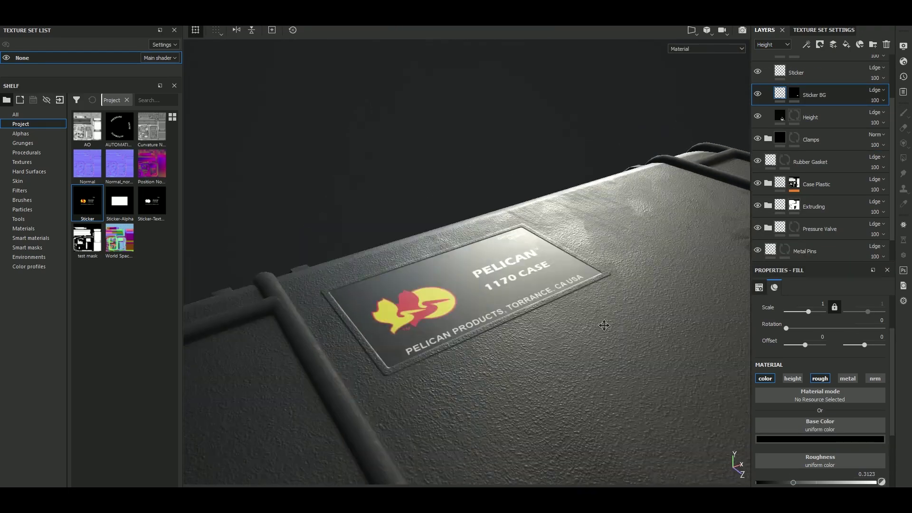
- Rotate the environment lighting in Display Settings and orbit to review the whole case
{"action": "mouse_move", "coordinate": [577, 291]}
{"action": "left_mouse_down", "text": "alt"}
{"action": "mouse_move", "coordinate": [548, 315]}
{"action": "mouse_move", "coordinate": [519, 319]}
{"action": "mouse_move", "coordinate": [401, 275]}
{"action": "mouse_move", "coordinate": [428, 306]}
{"action": "mouse_move", "coordinate": [440, 258]}
{"action": "left_mouse_up", "text": "alt"}
{"action": "left_click", "coordinate": [904, 46]}
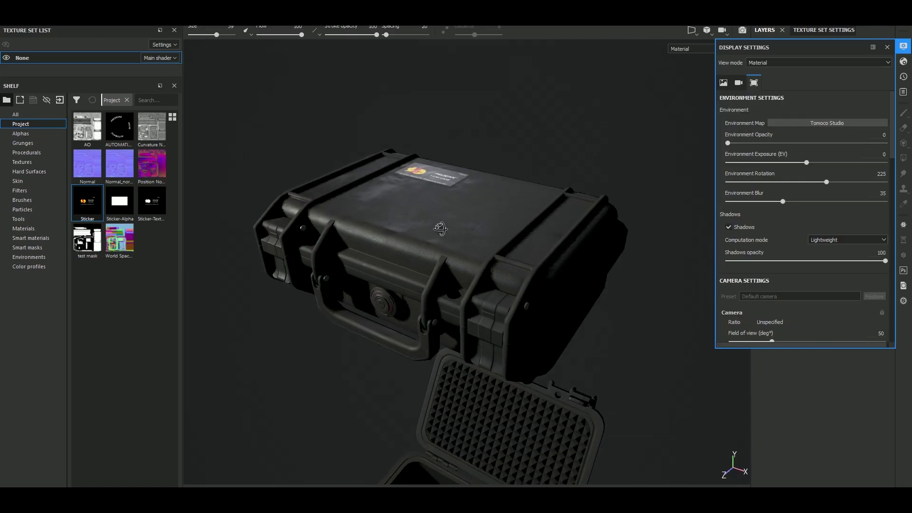
{"action": "left_click_drag", "start_coordinate": [504, 238], "coordinate": [464, 234], "text": "alt"}
{"action": "right_click_drag", "start_coordinate": [464, 234], "coordinate": [462, 231], "text": "shift"}
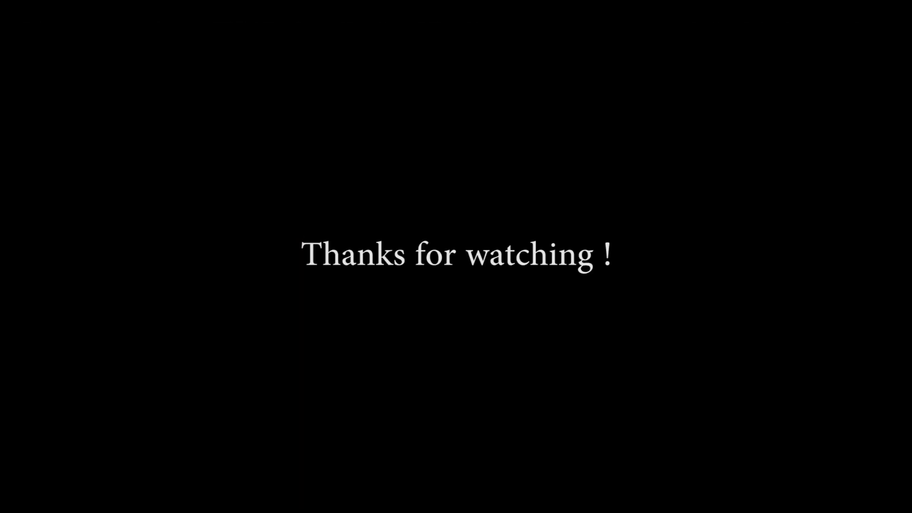